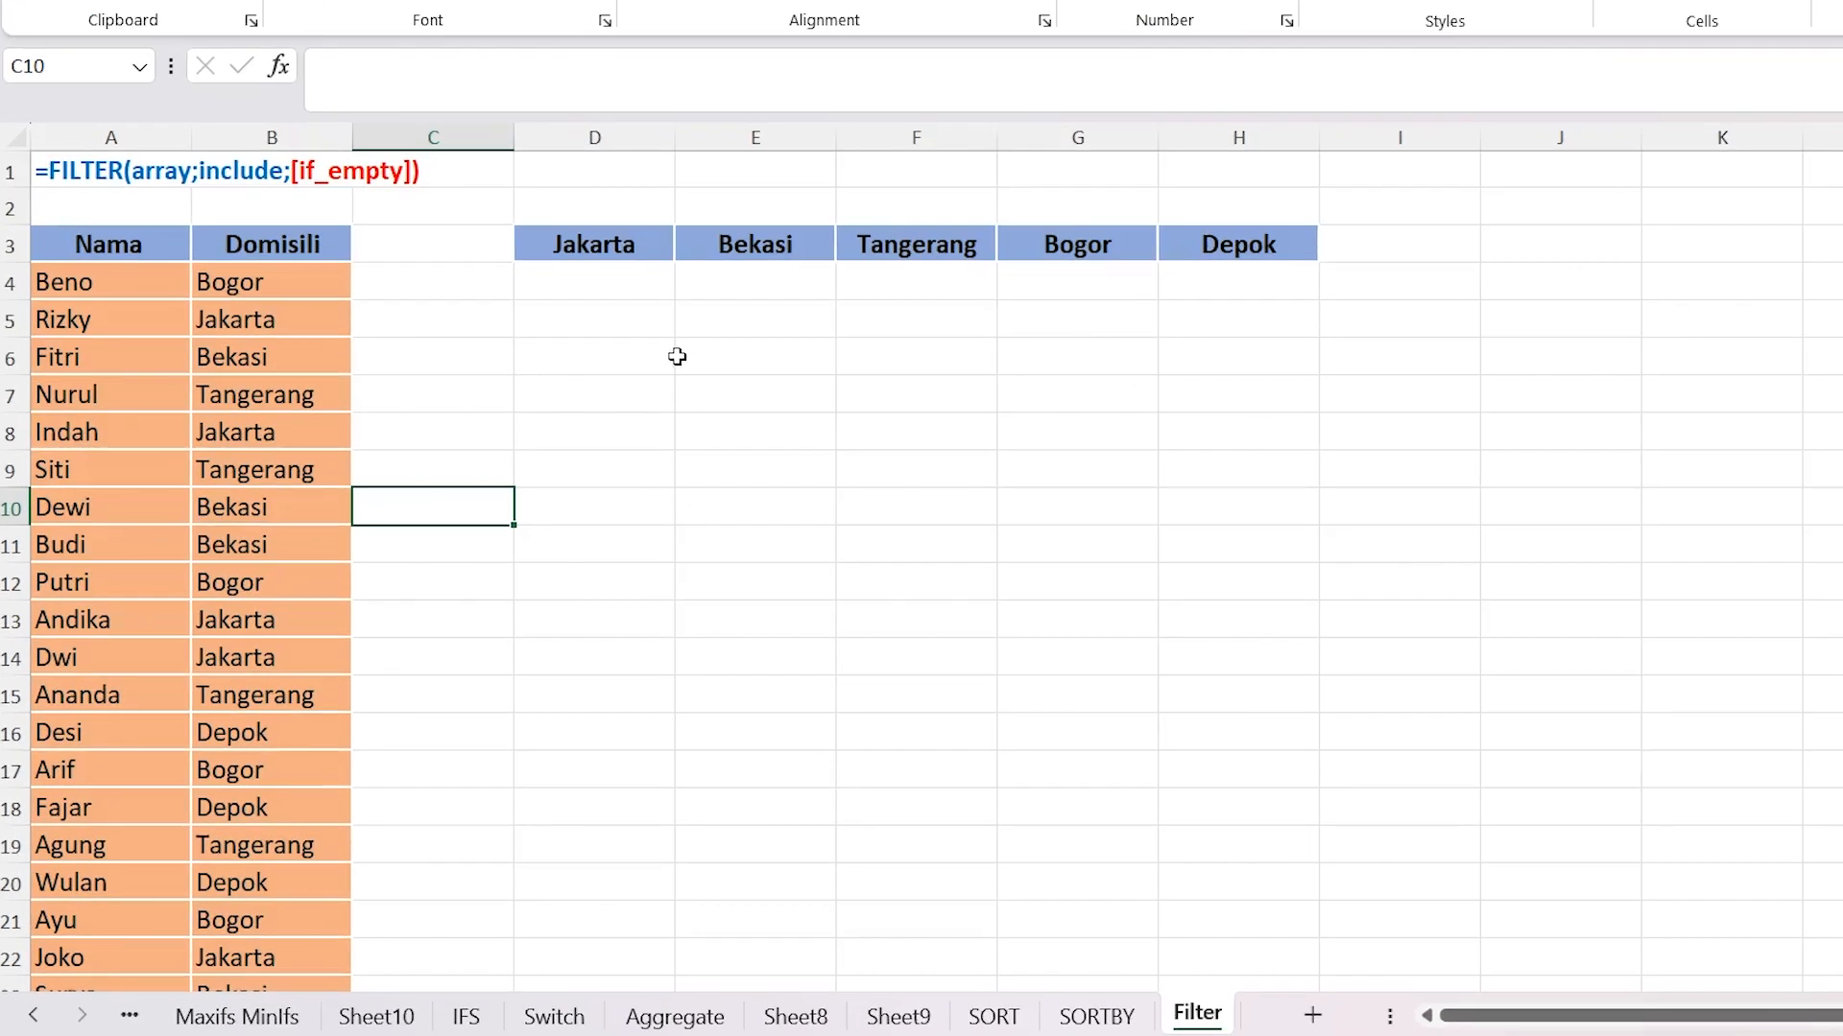
Step: Examine the Nama and Domisili source table and the empty city columns from Jakarta to Depok in D3:H3
{"action": "left_click_drag", "start_coordinate": [92, 246], "coordinate": [247, 901]}
{"action": "scroll", "coordinate": [616, 741], "scroll_direction": "up", "scroll_amount": 1}
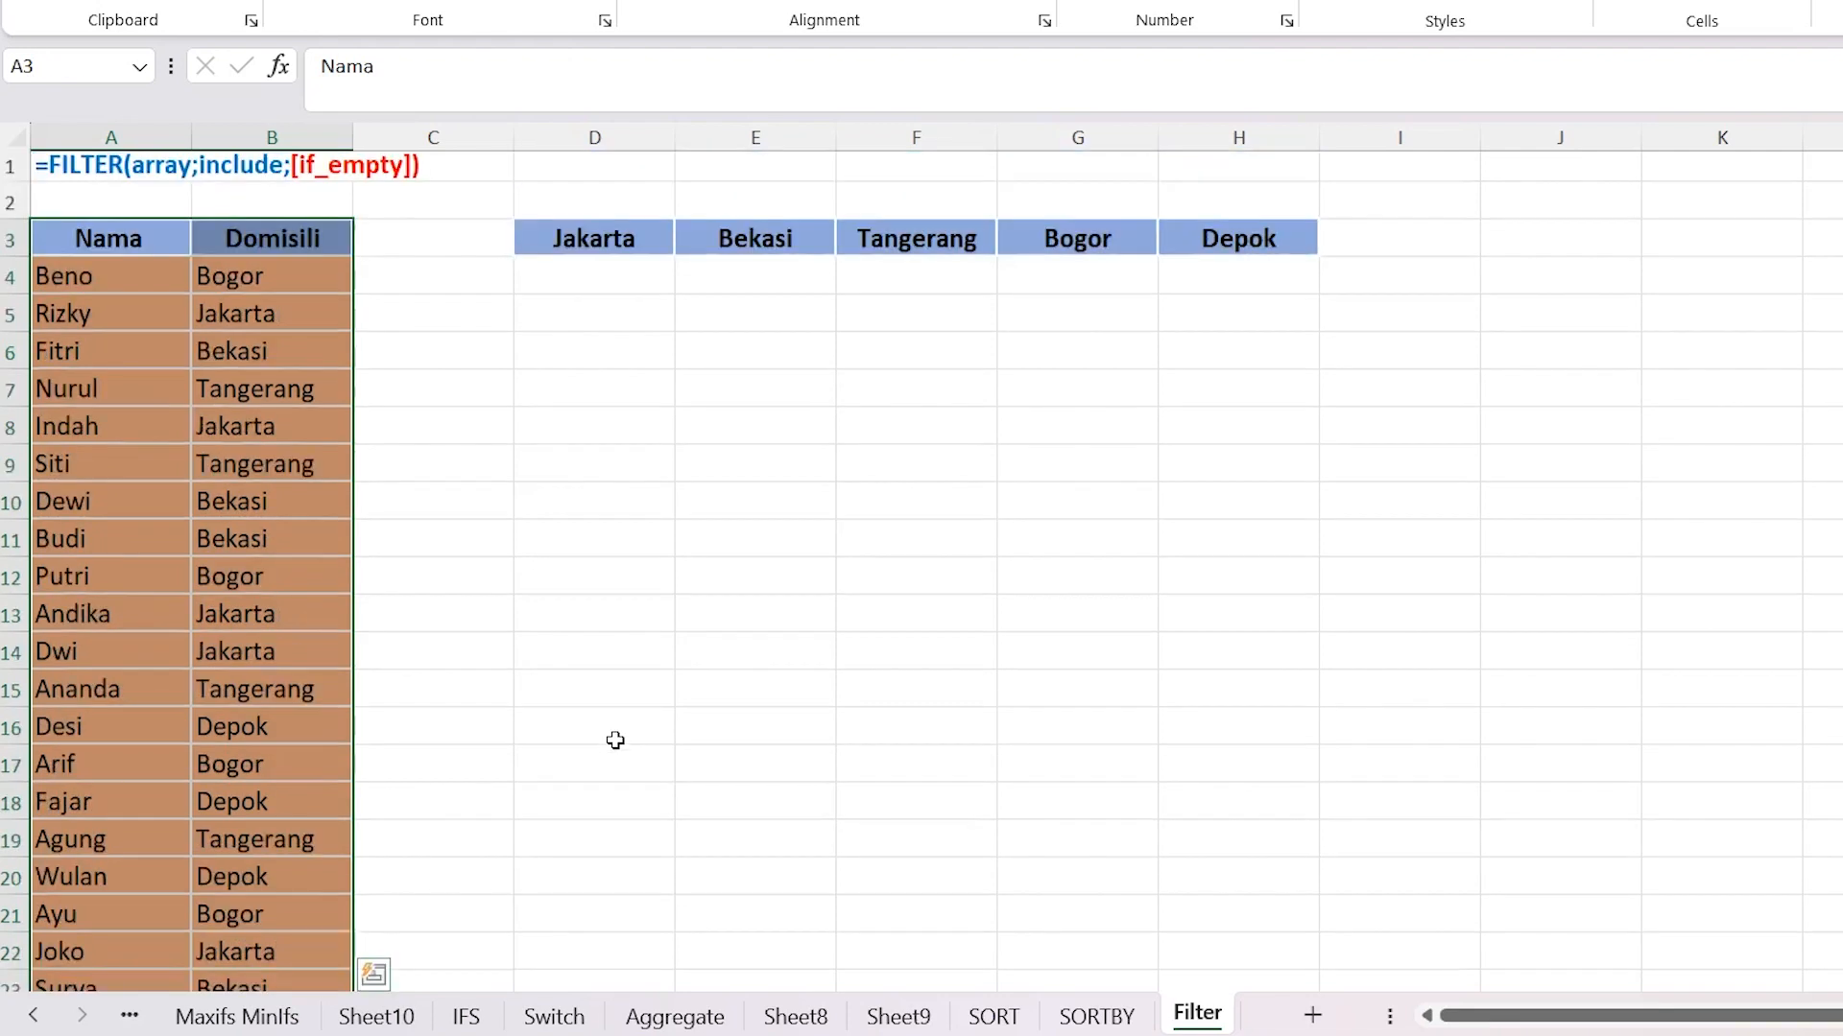
{"action": "left_click", "coordinate": [153, 242]}
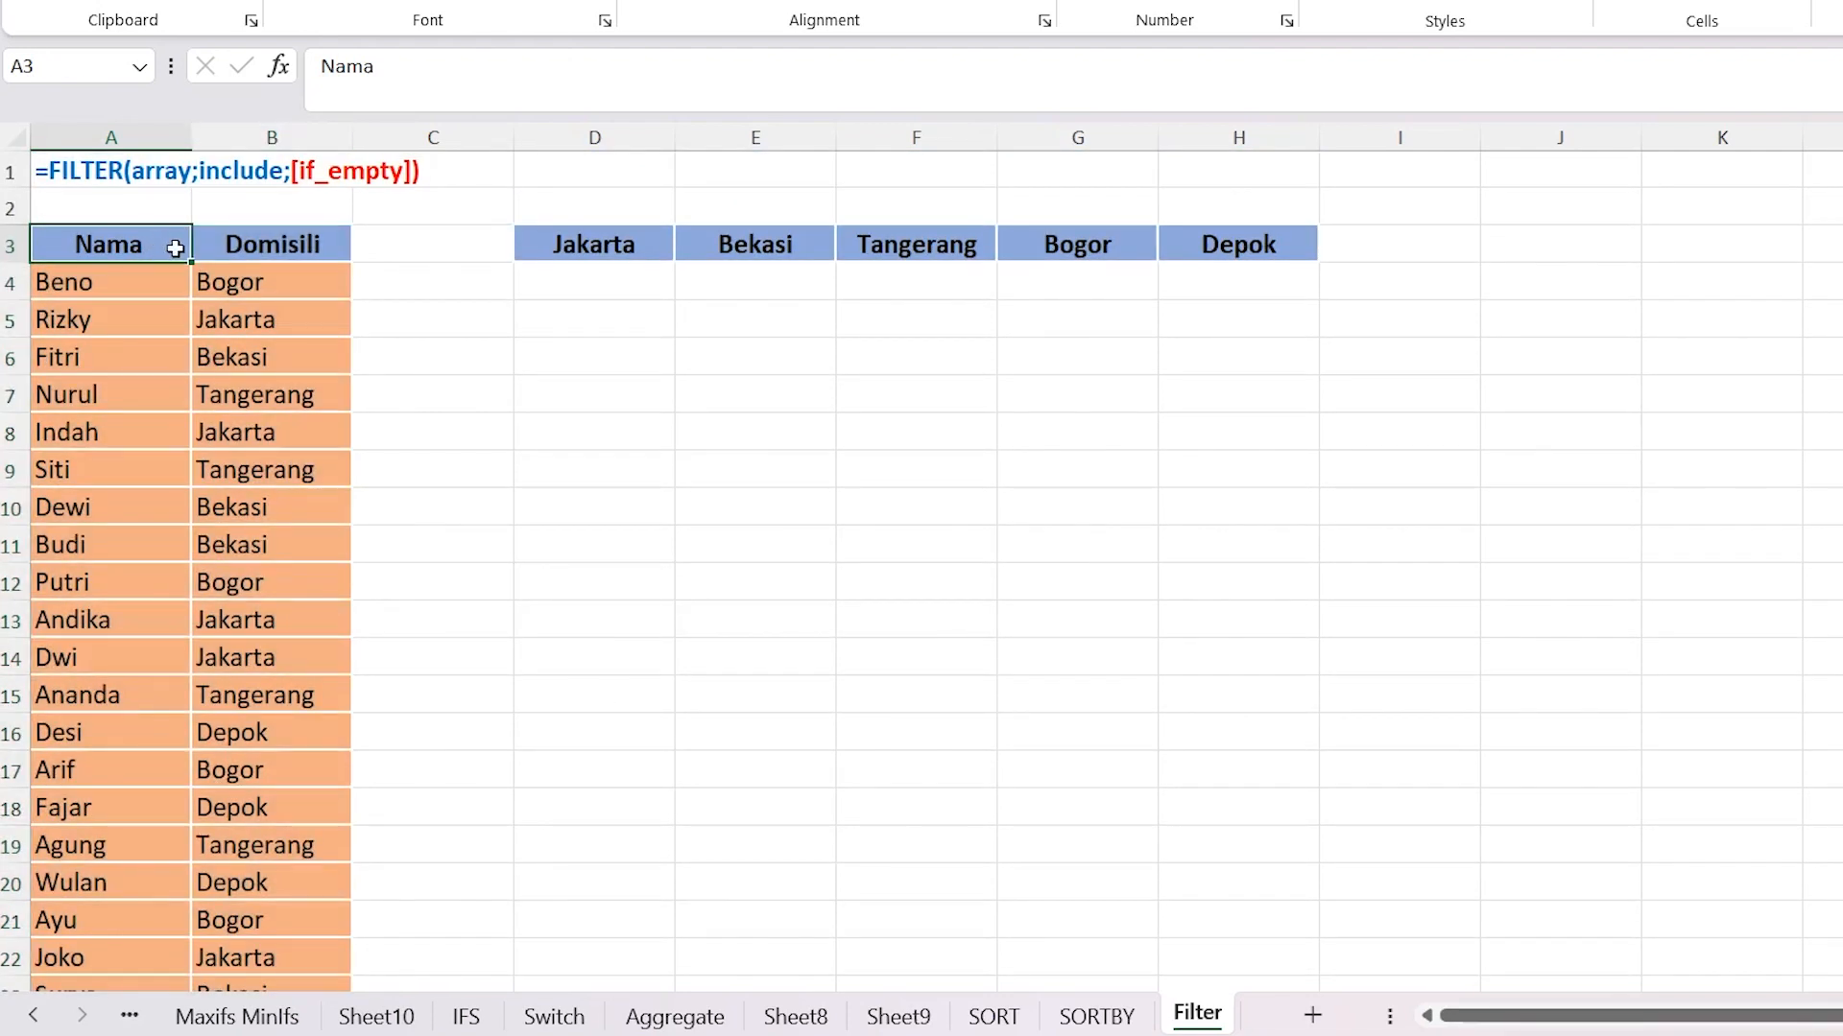
{"action": "left_click", "coordinate": [302, 244]}
{"action": "left_click_drag", "start_coordinate": [144, 276], "coordinate": [300, 638]}
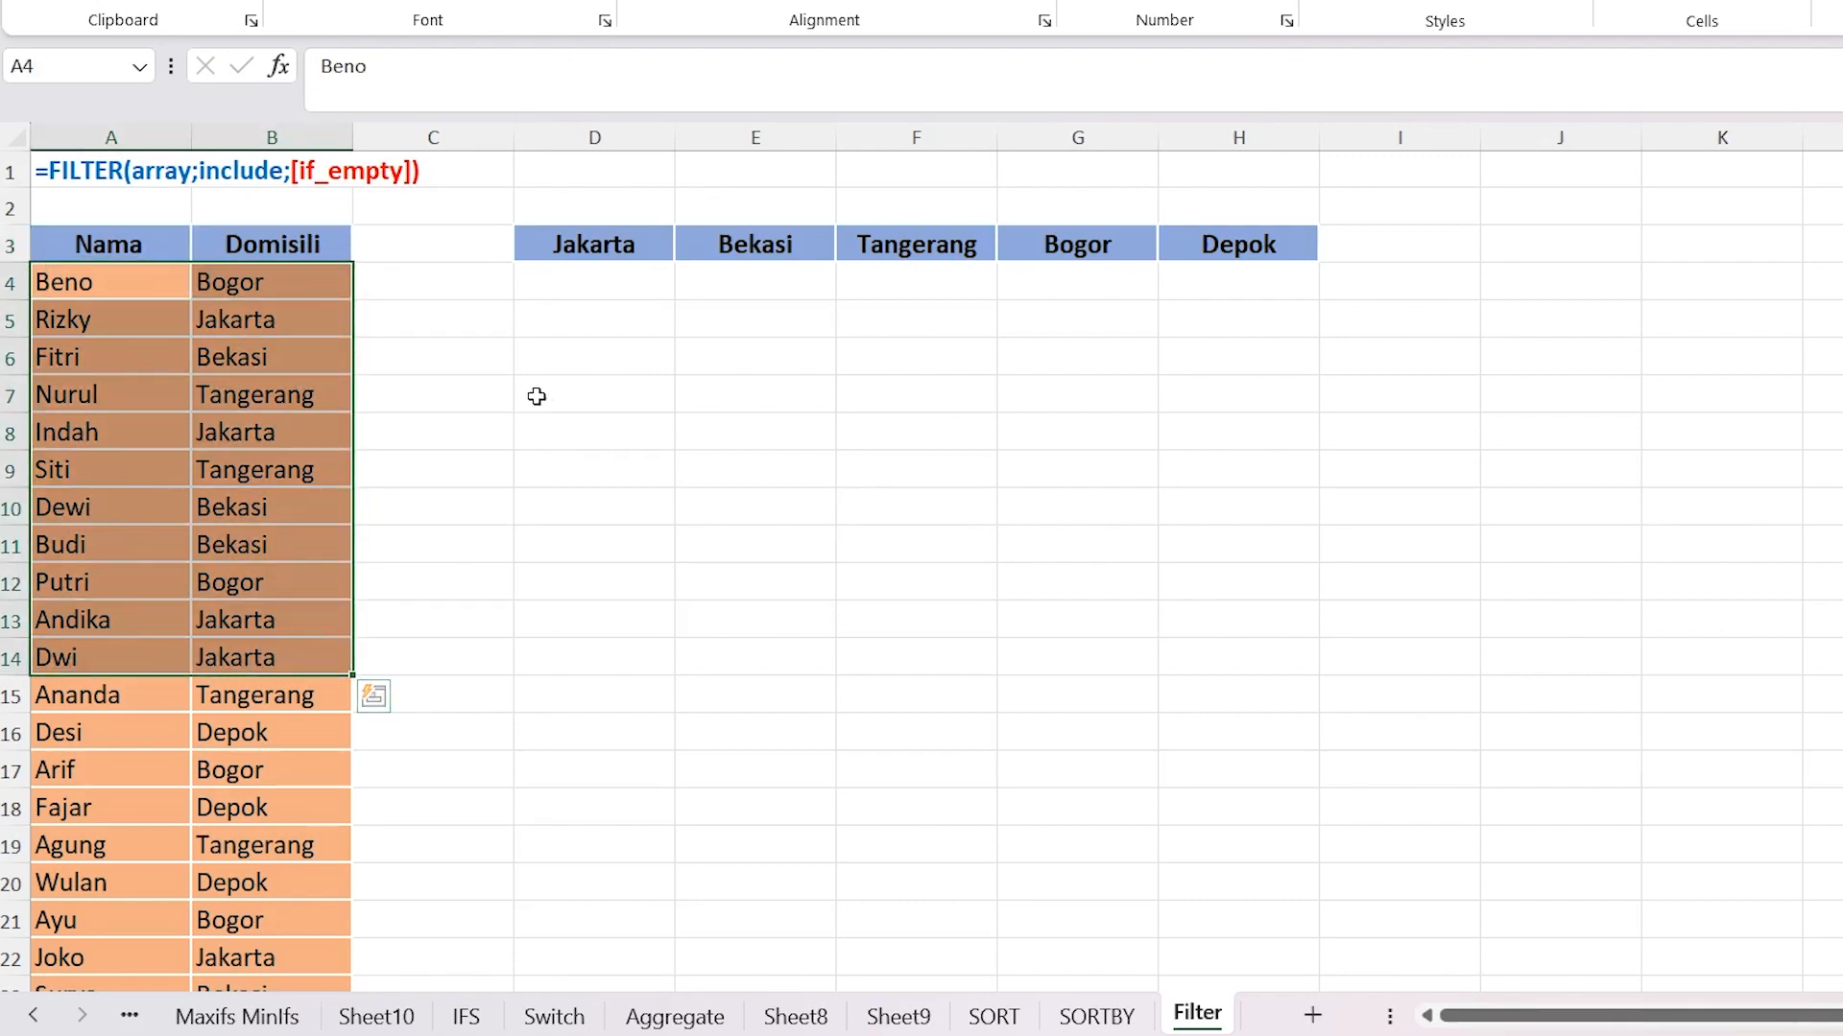
{"action": "left_click_drag", "start_coordinate": [599, 244], "coordinate": [1267, 639]}
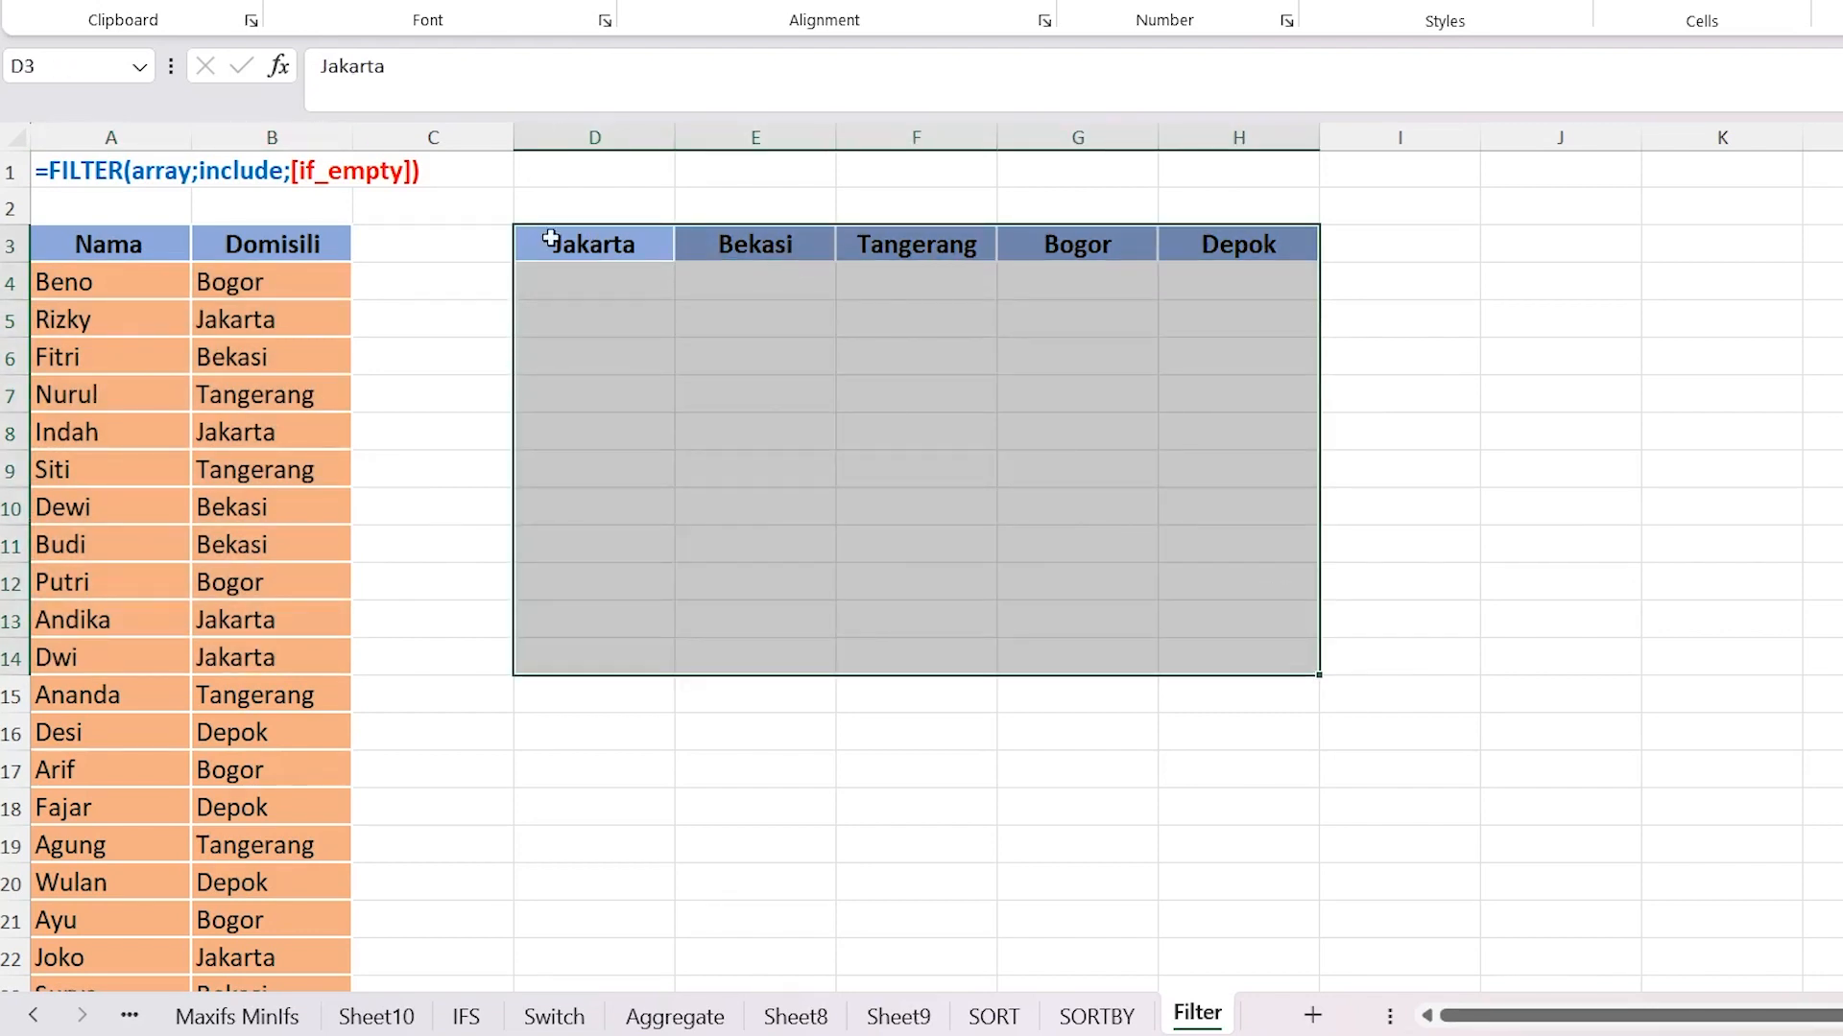
{"action": "left_click_drag", "start_coordinate": [579, 247], "coordinate": [1274, 250]}
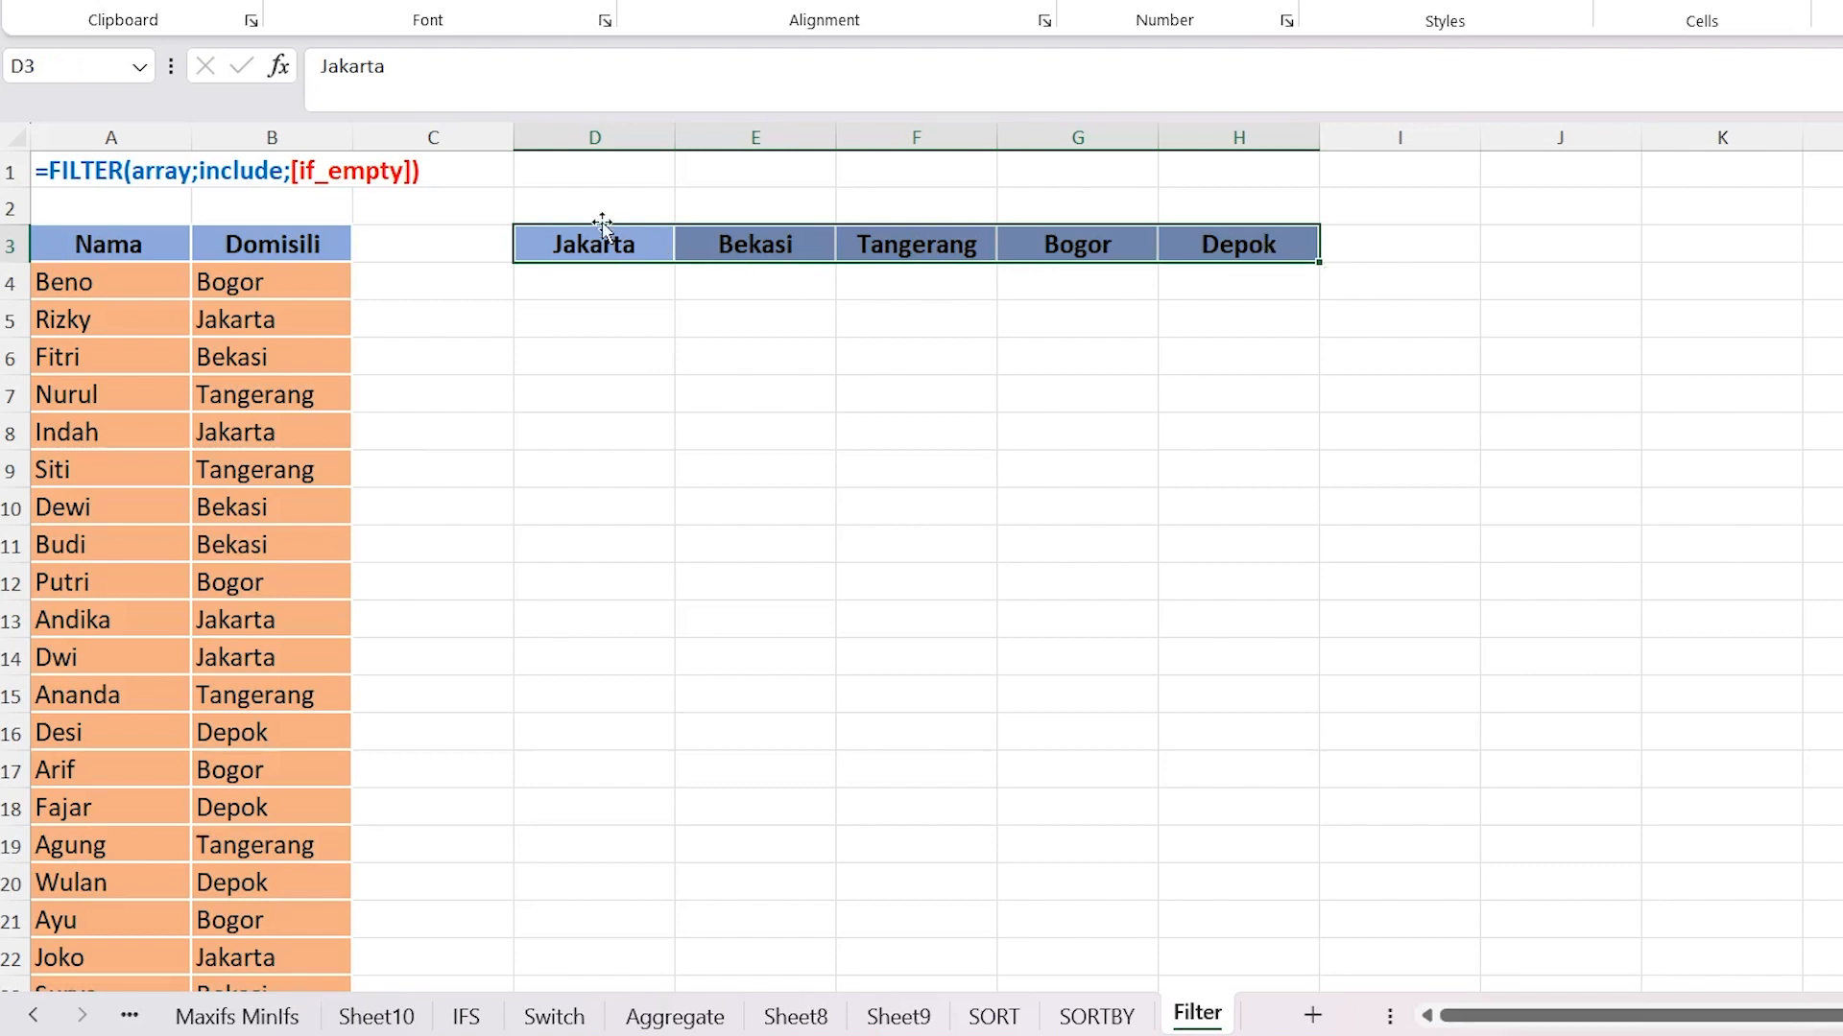
{"action": "left_click", "coordinate": [560, 245]}
{"action": "left_click_drag", "start_coordinate": [566, 286], "coordinate": [596, 471]}
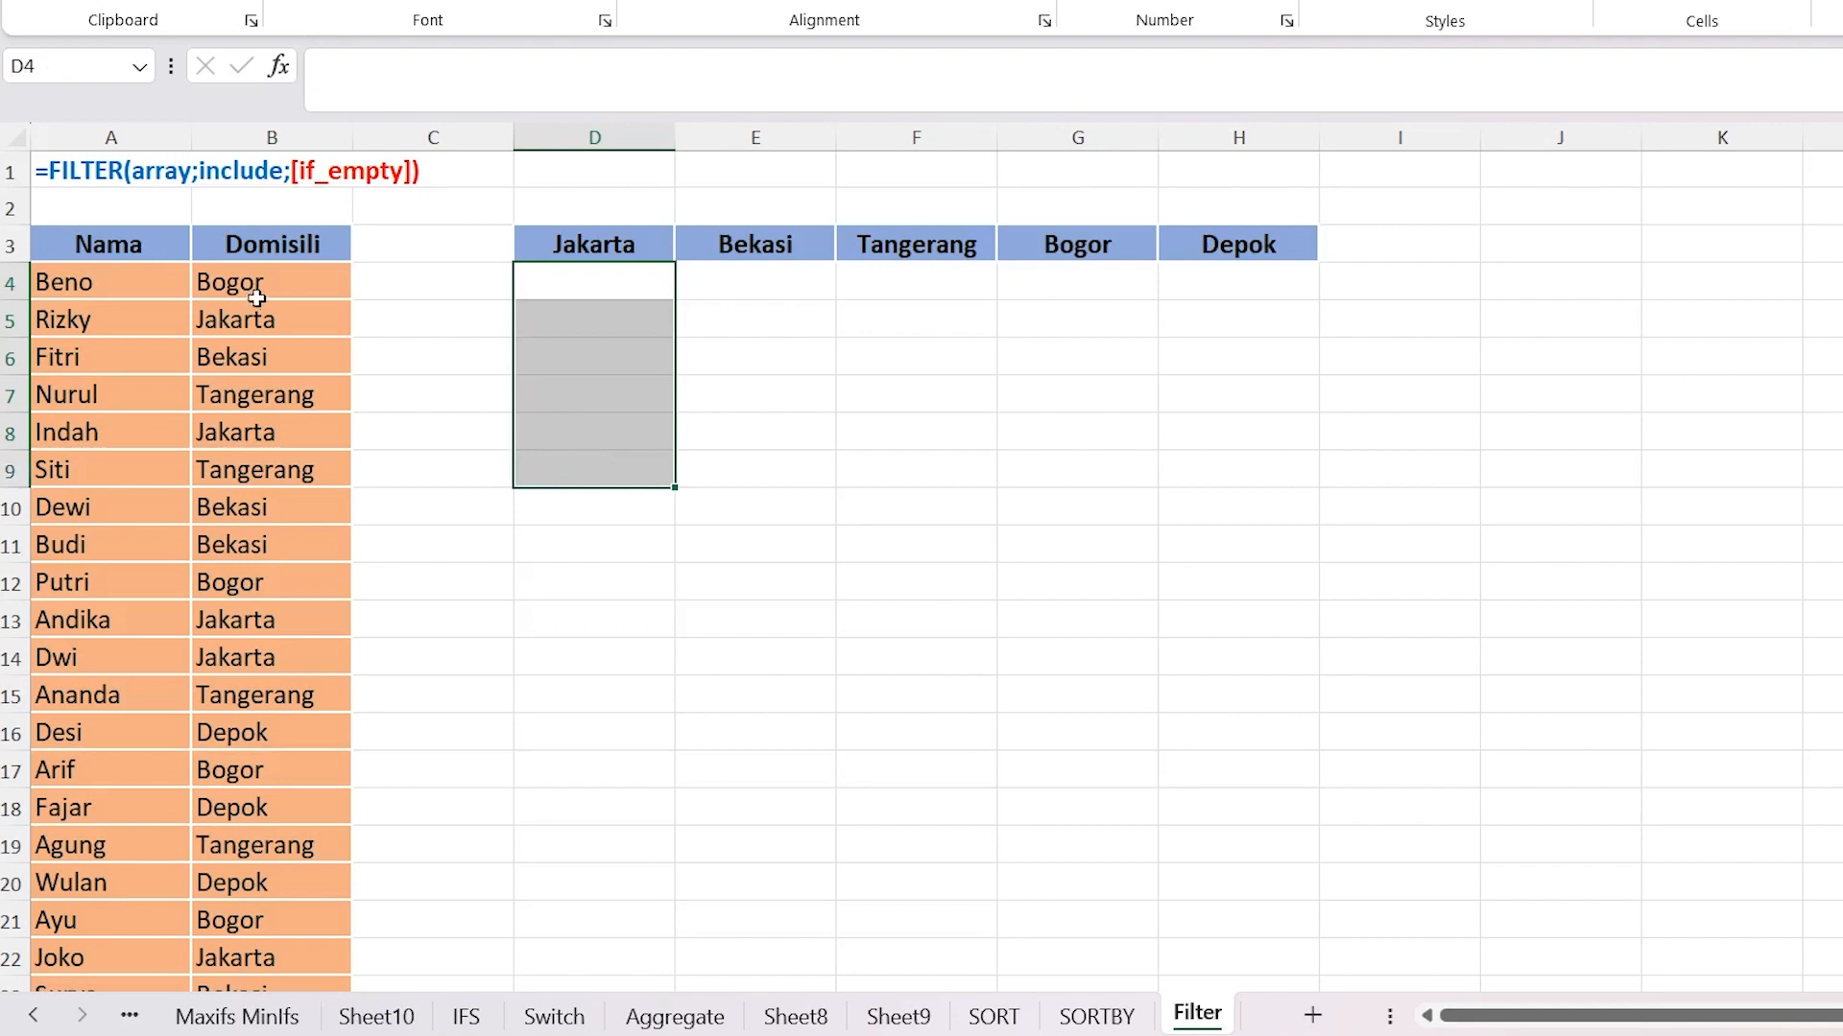
{"action": "left_click_drag", "start_coordinate": [85, 253], "coordinate": [250, 838]}
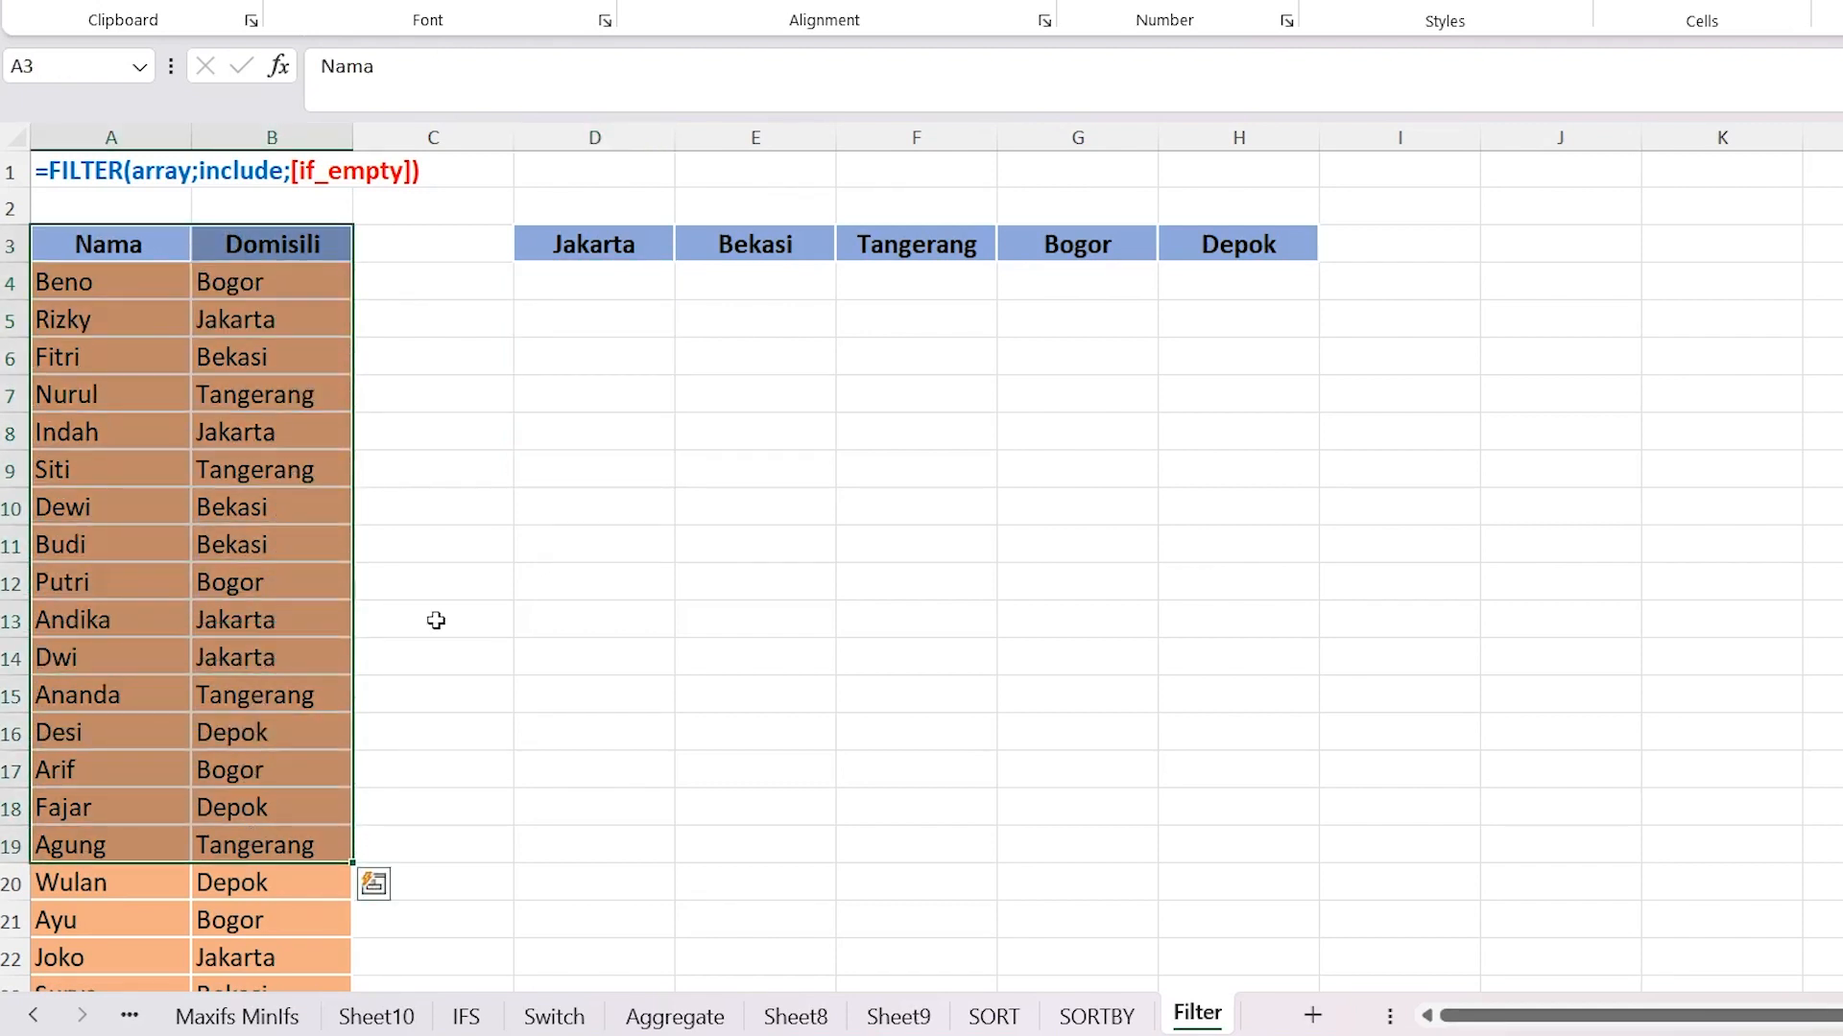
{"action": "left_click", "coordinate": [608, 284]}
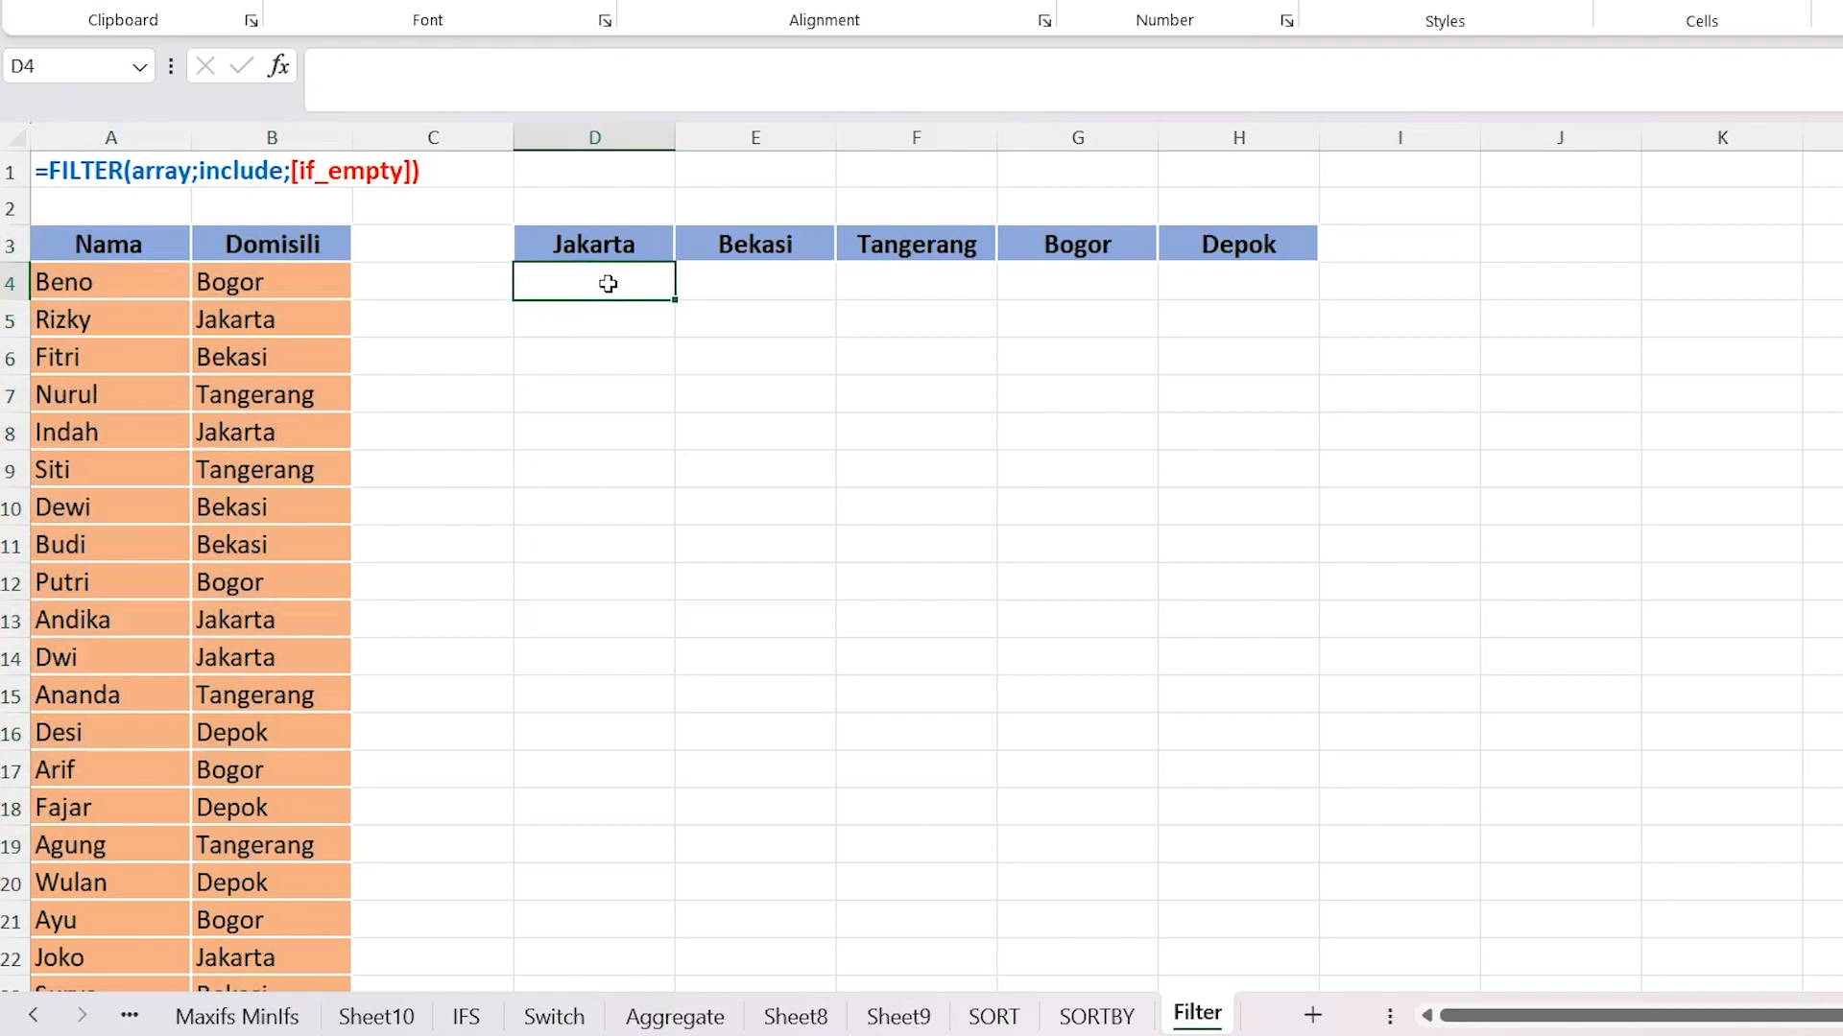
{"action": "left_click", "coordinate": [564, 326]}
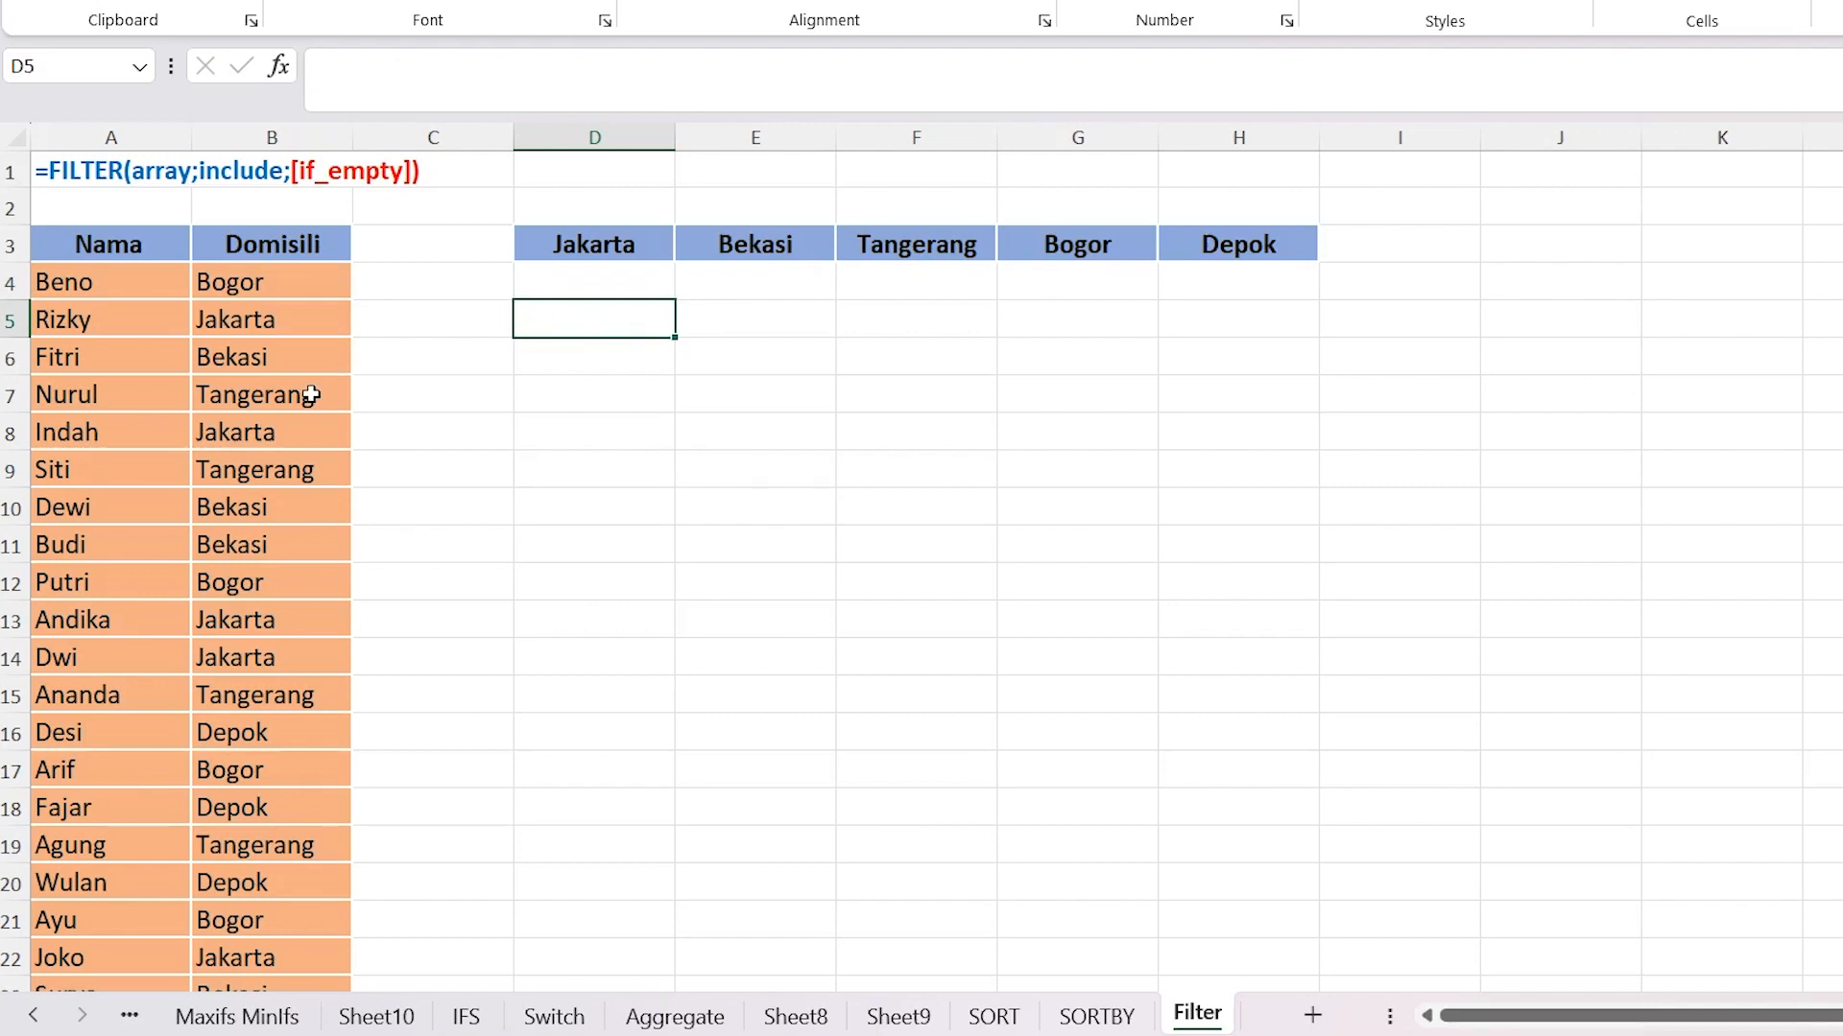
Step: Begin a FILTER formula in D4 with the absolute name range $A$4:$A$23 as its array
{"action": "left_click", "coordinate": [547, 280]}
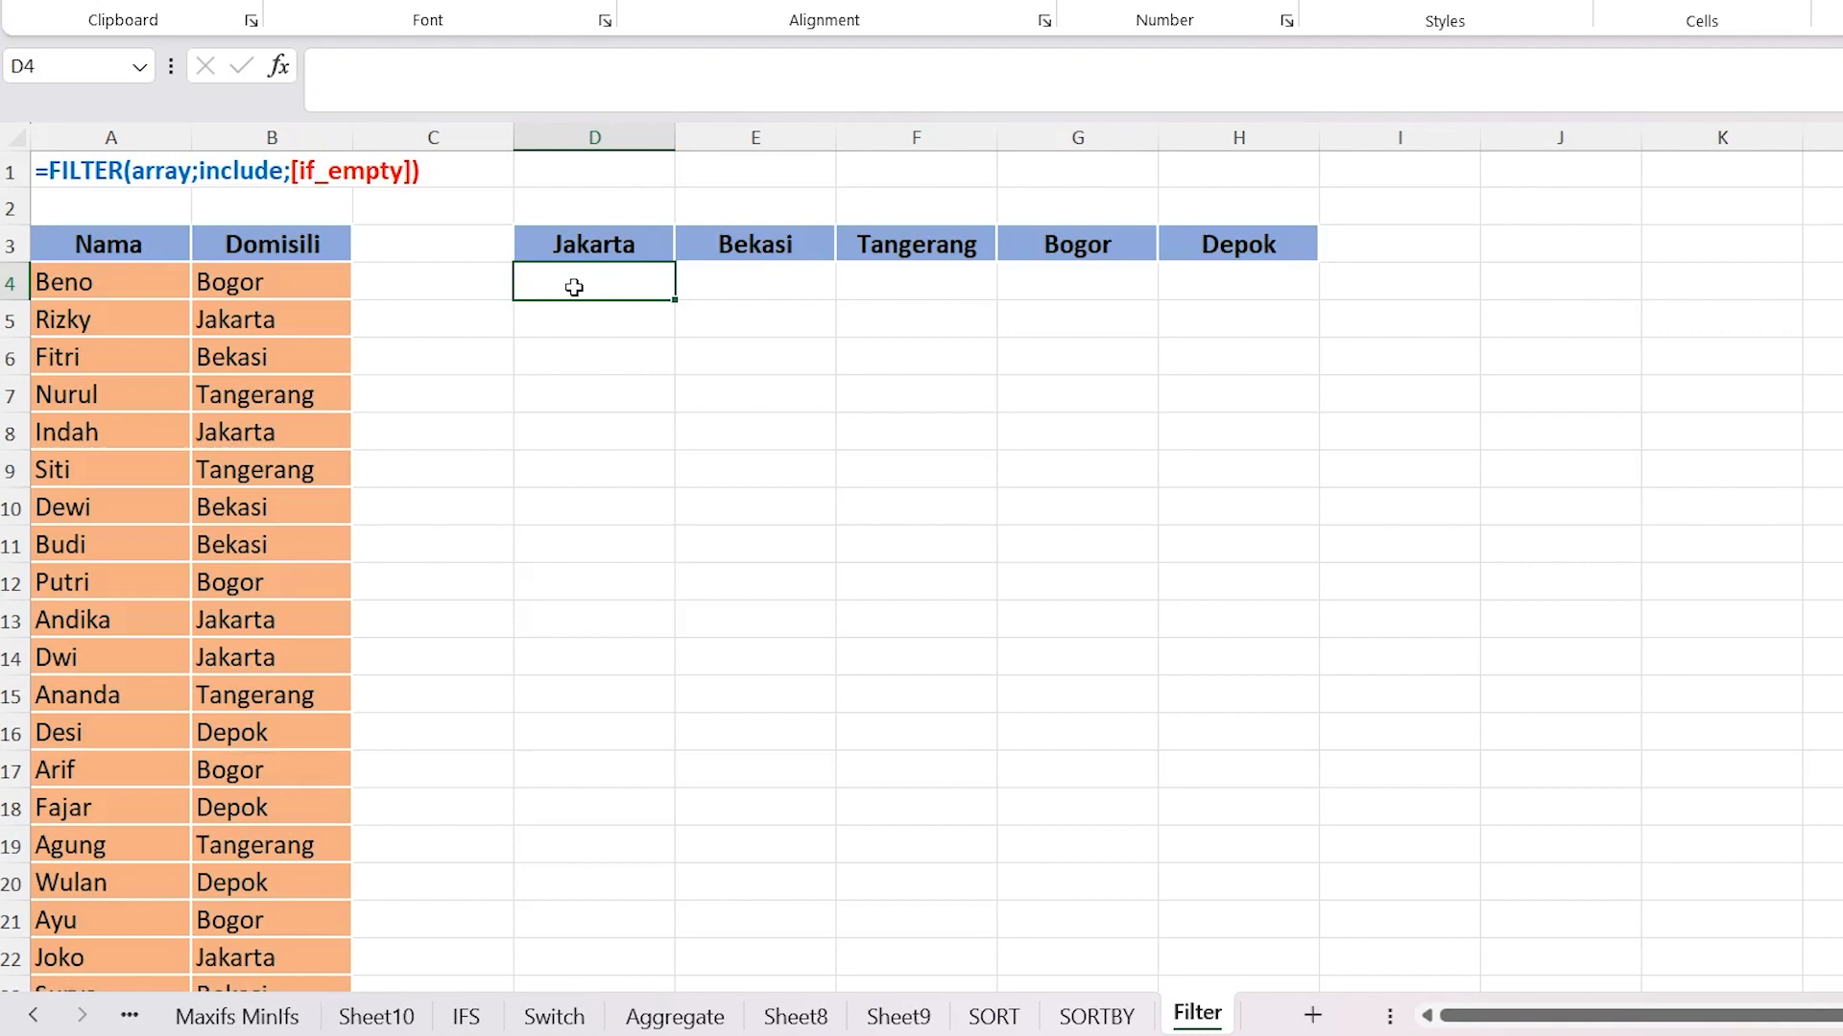
{"action": "type", "text": "=FILTER)"}
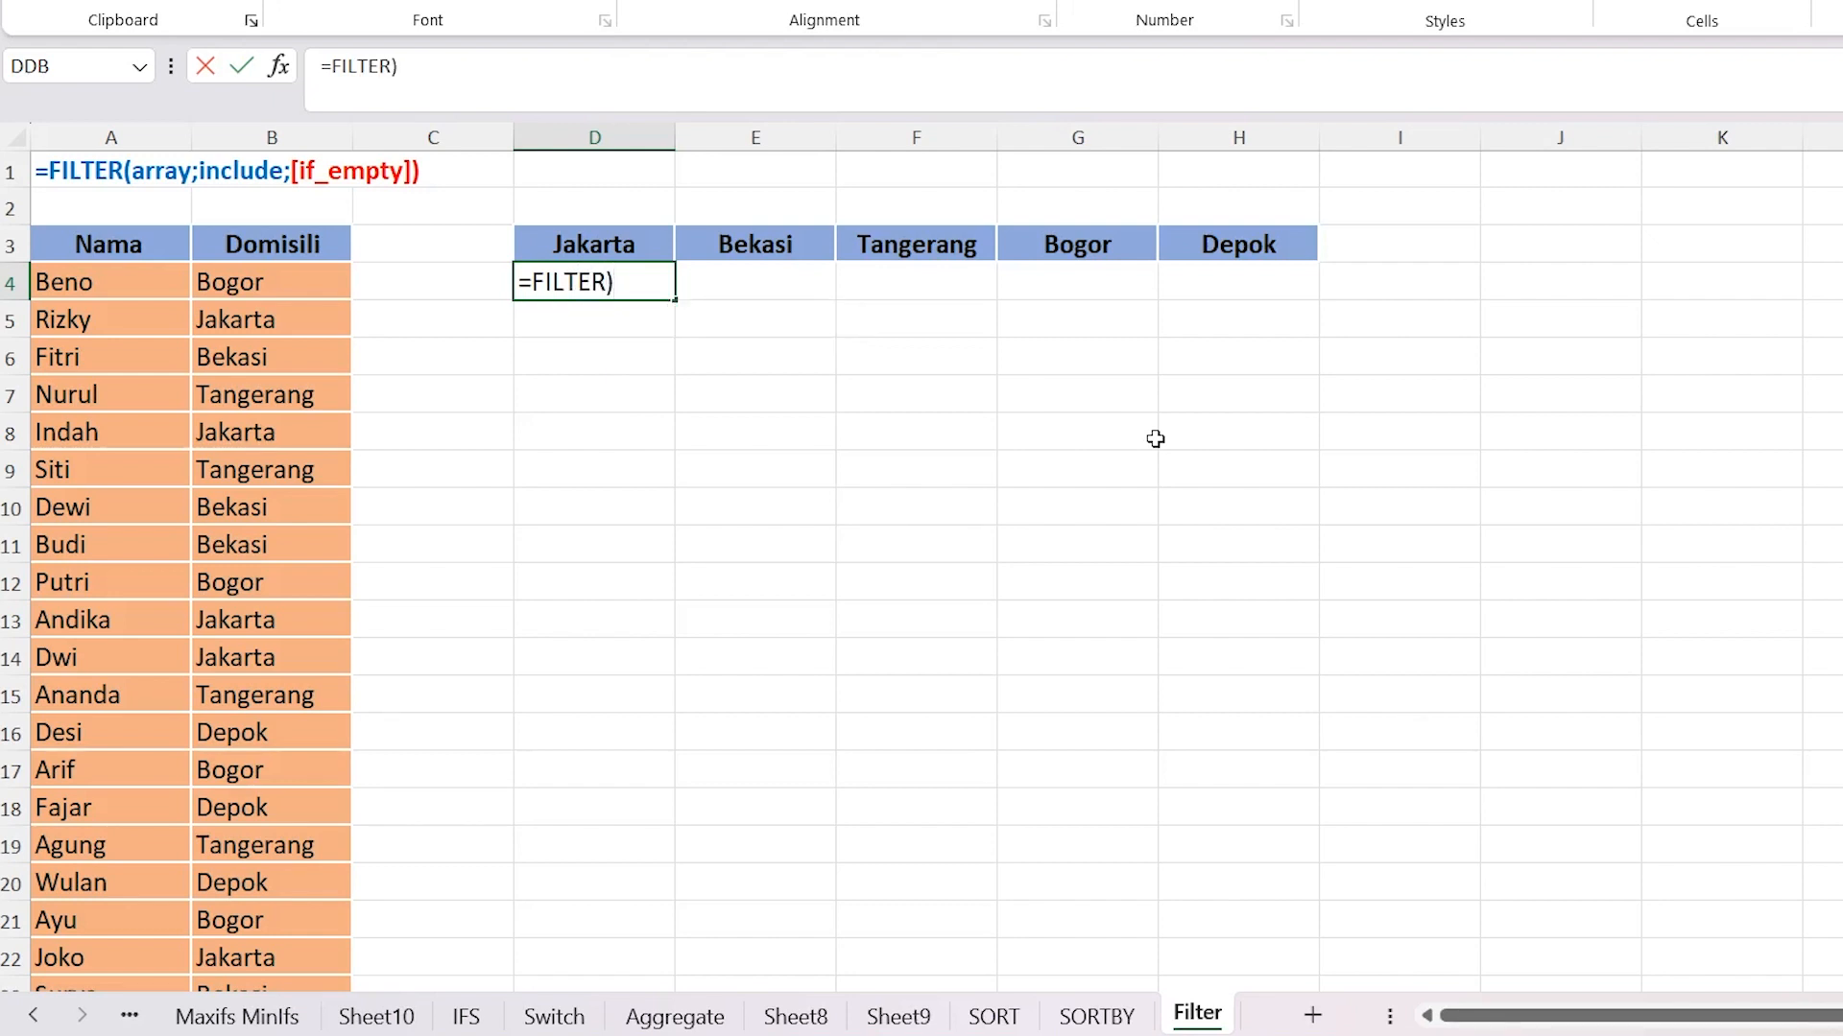
{"action": "key", "text": "BackSpace"}
{"action": "type", "text": "("}
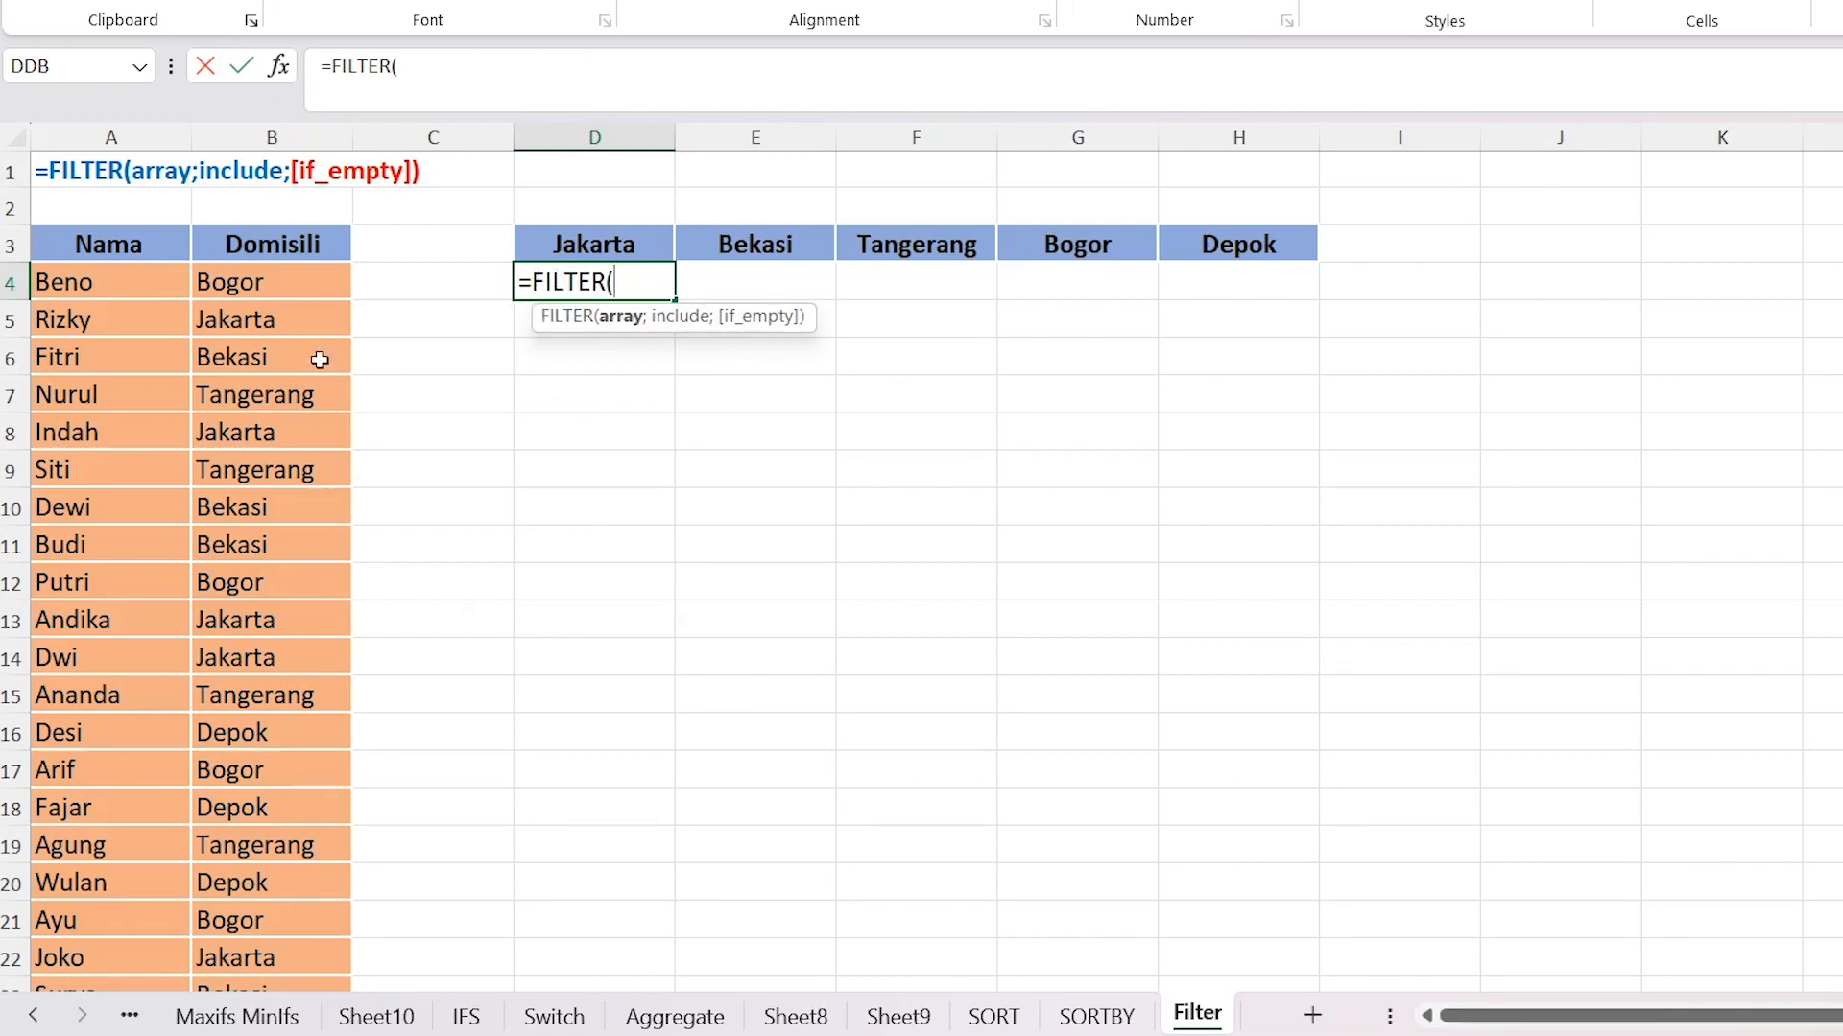
{"action": "left_click_drag", "start_coordinate": [142, 280], "coordinate": [89, 926]}
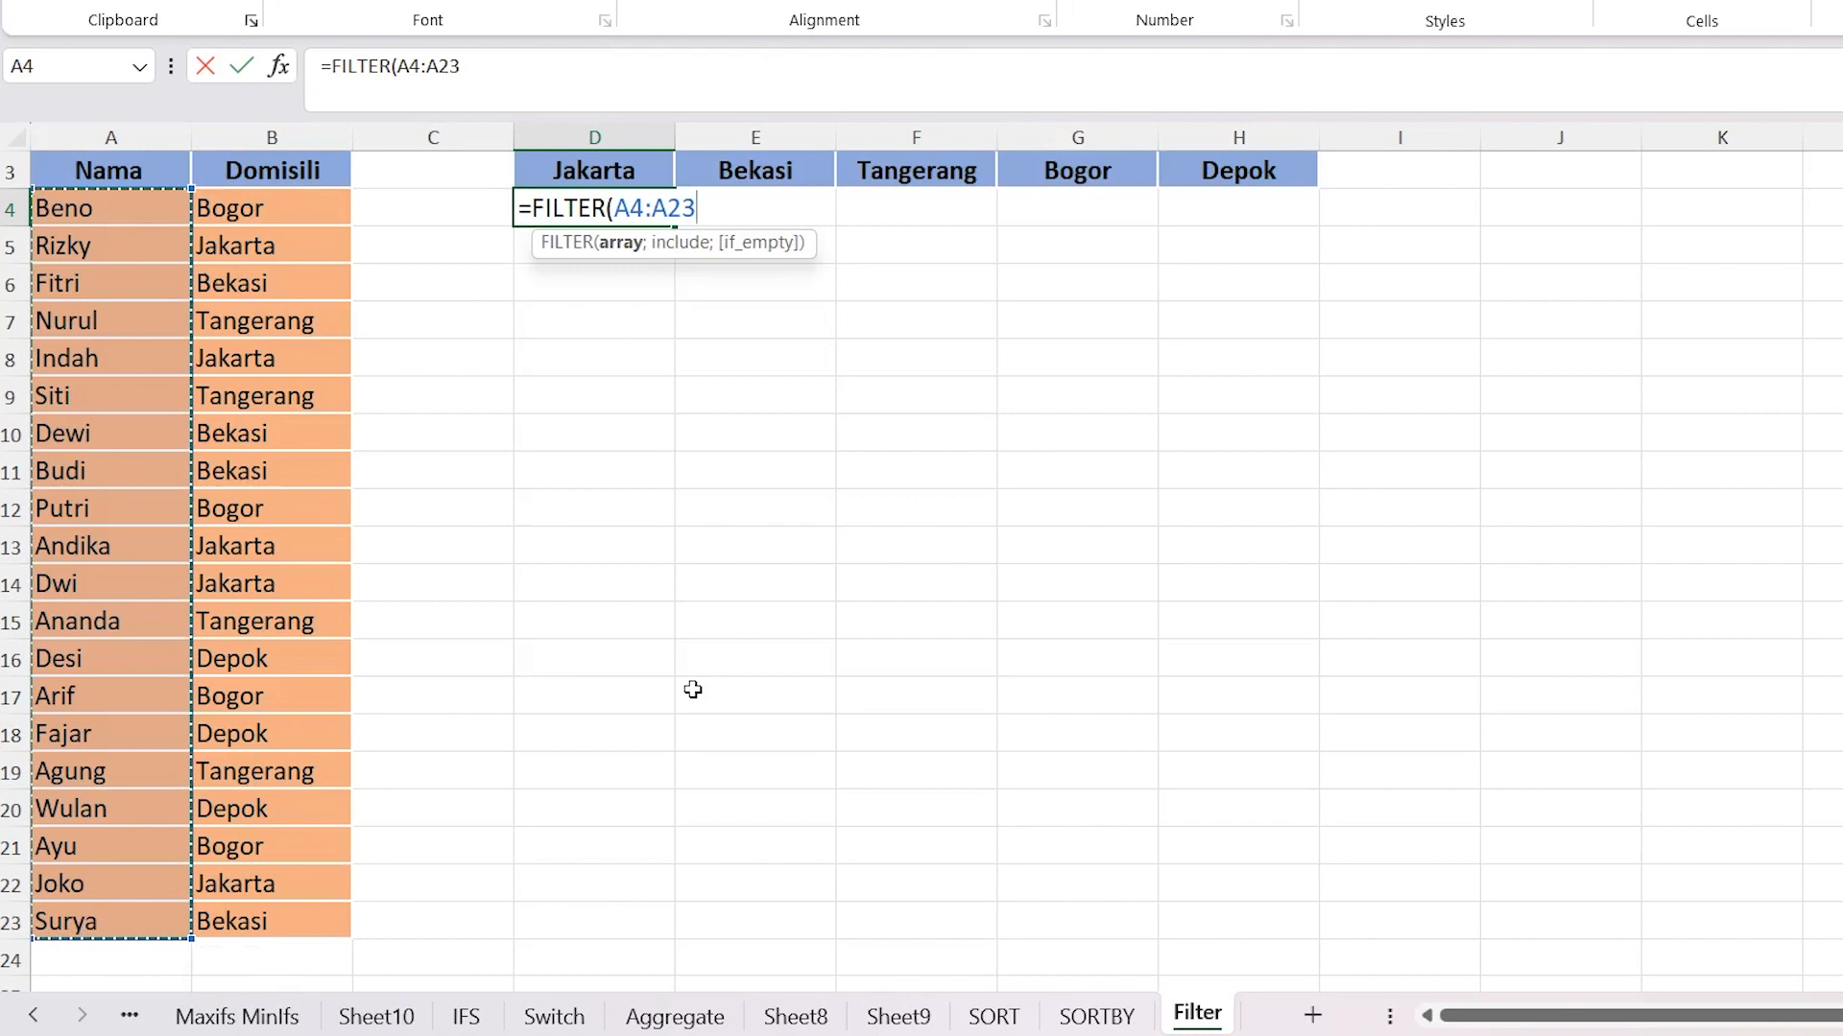
{"action": "scroll", "coordinate": [693, 689], "scroll_direction": "up", "scroll_amount": 1}
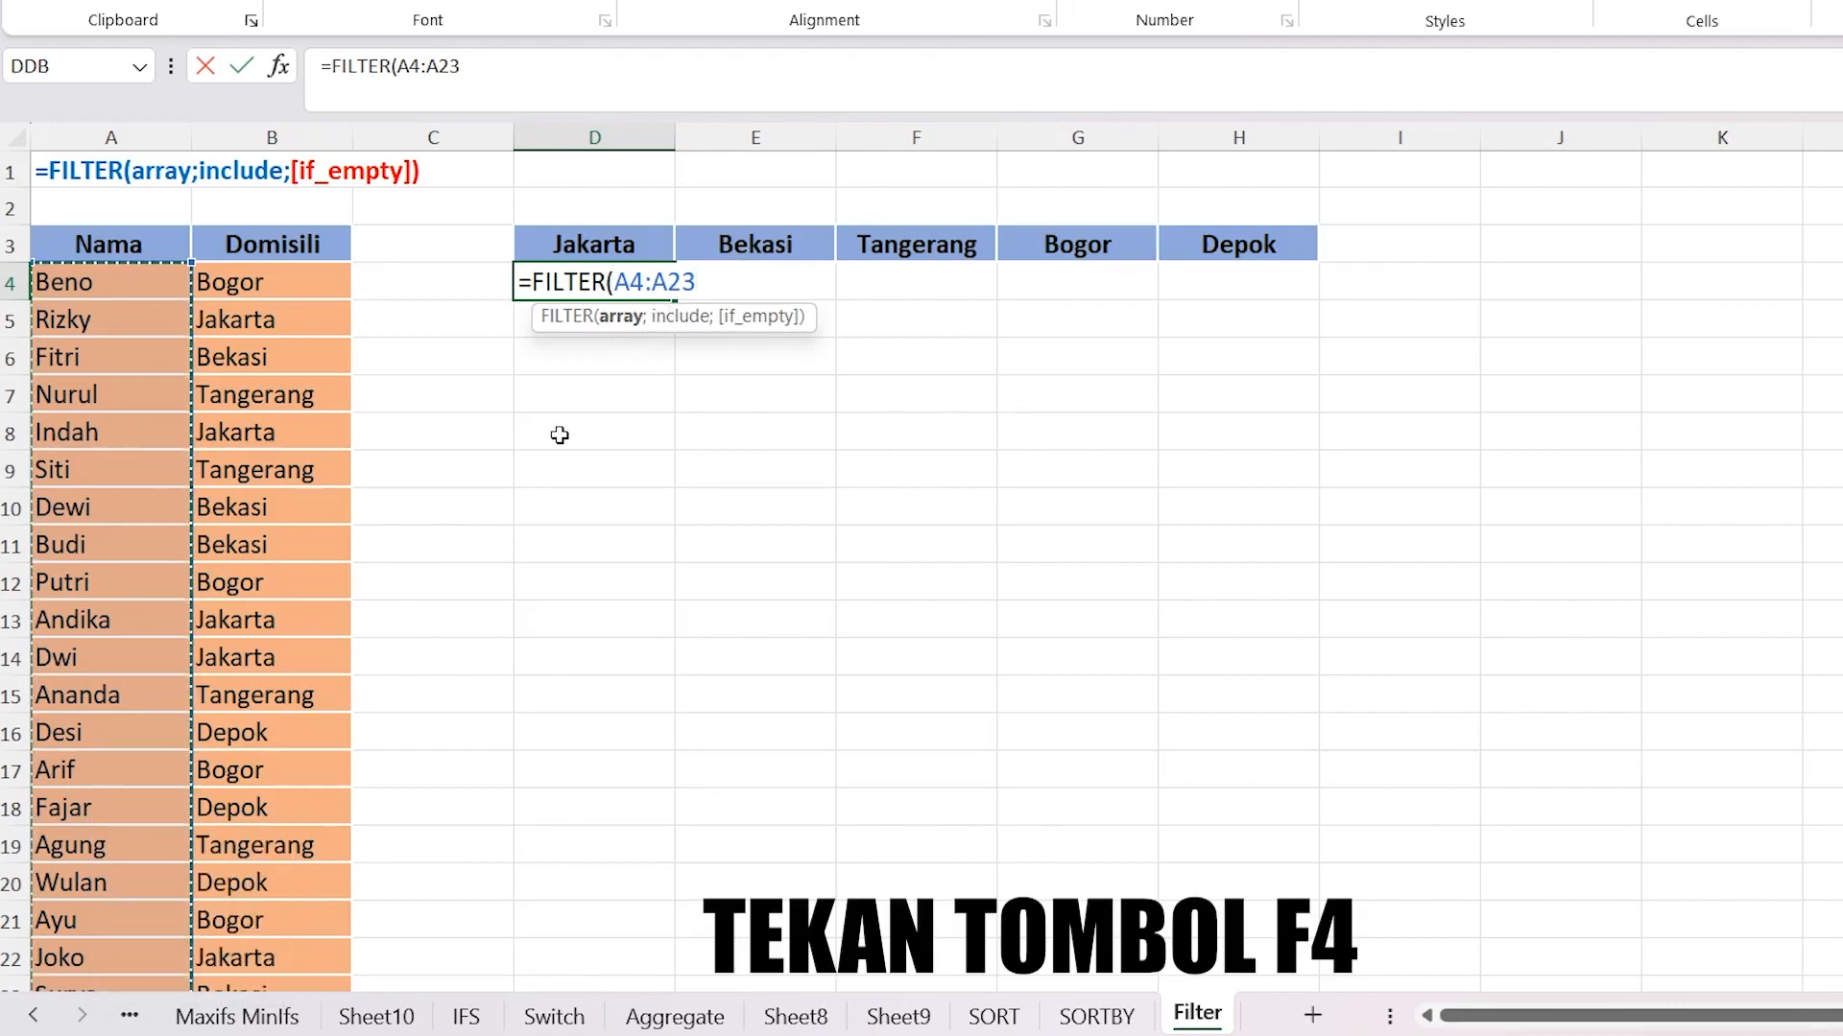
{"action": "key", "text": "F4"}
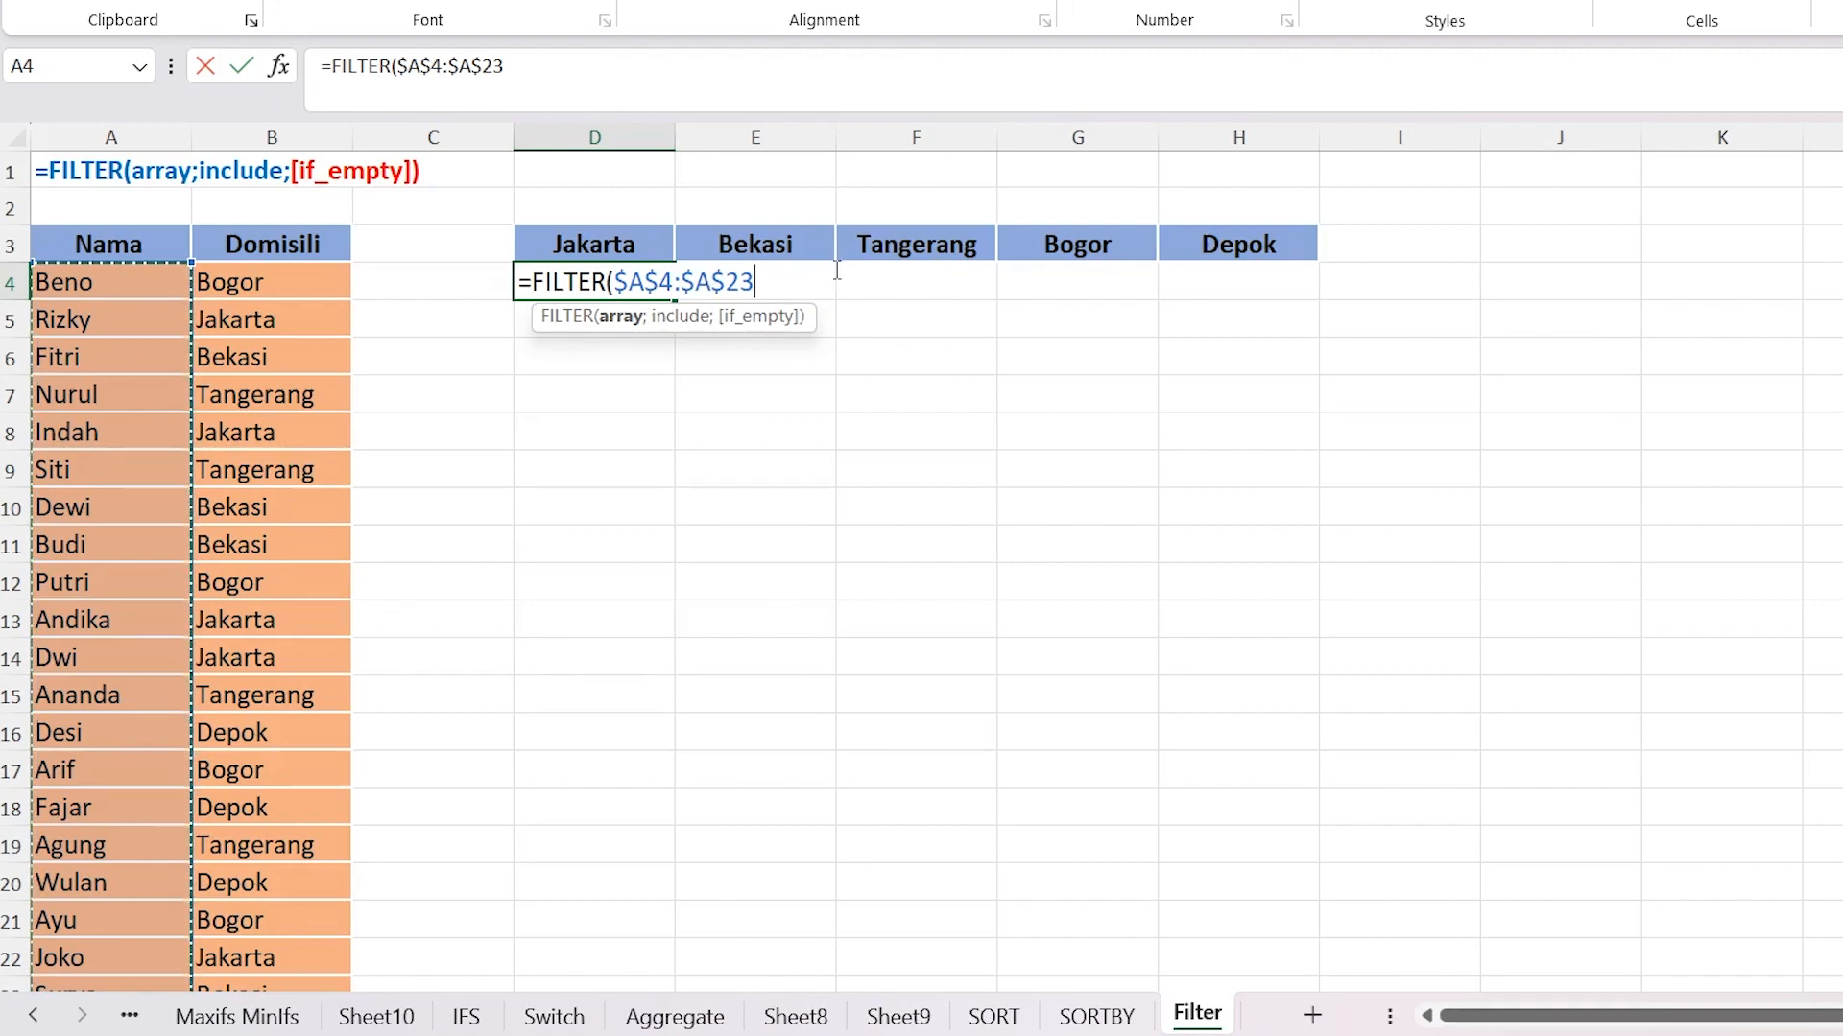
Step: Complete the D4 formula with the include condition $B$4:$B$23=D3 and enter it
{"action": "type", "text": ";"}
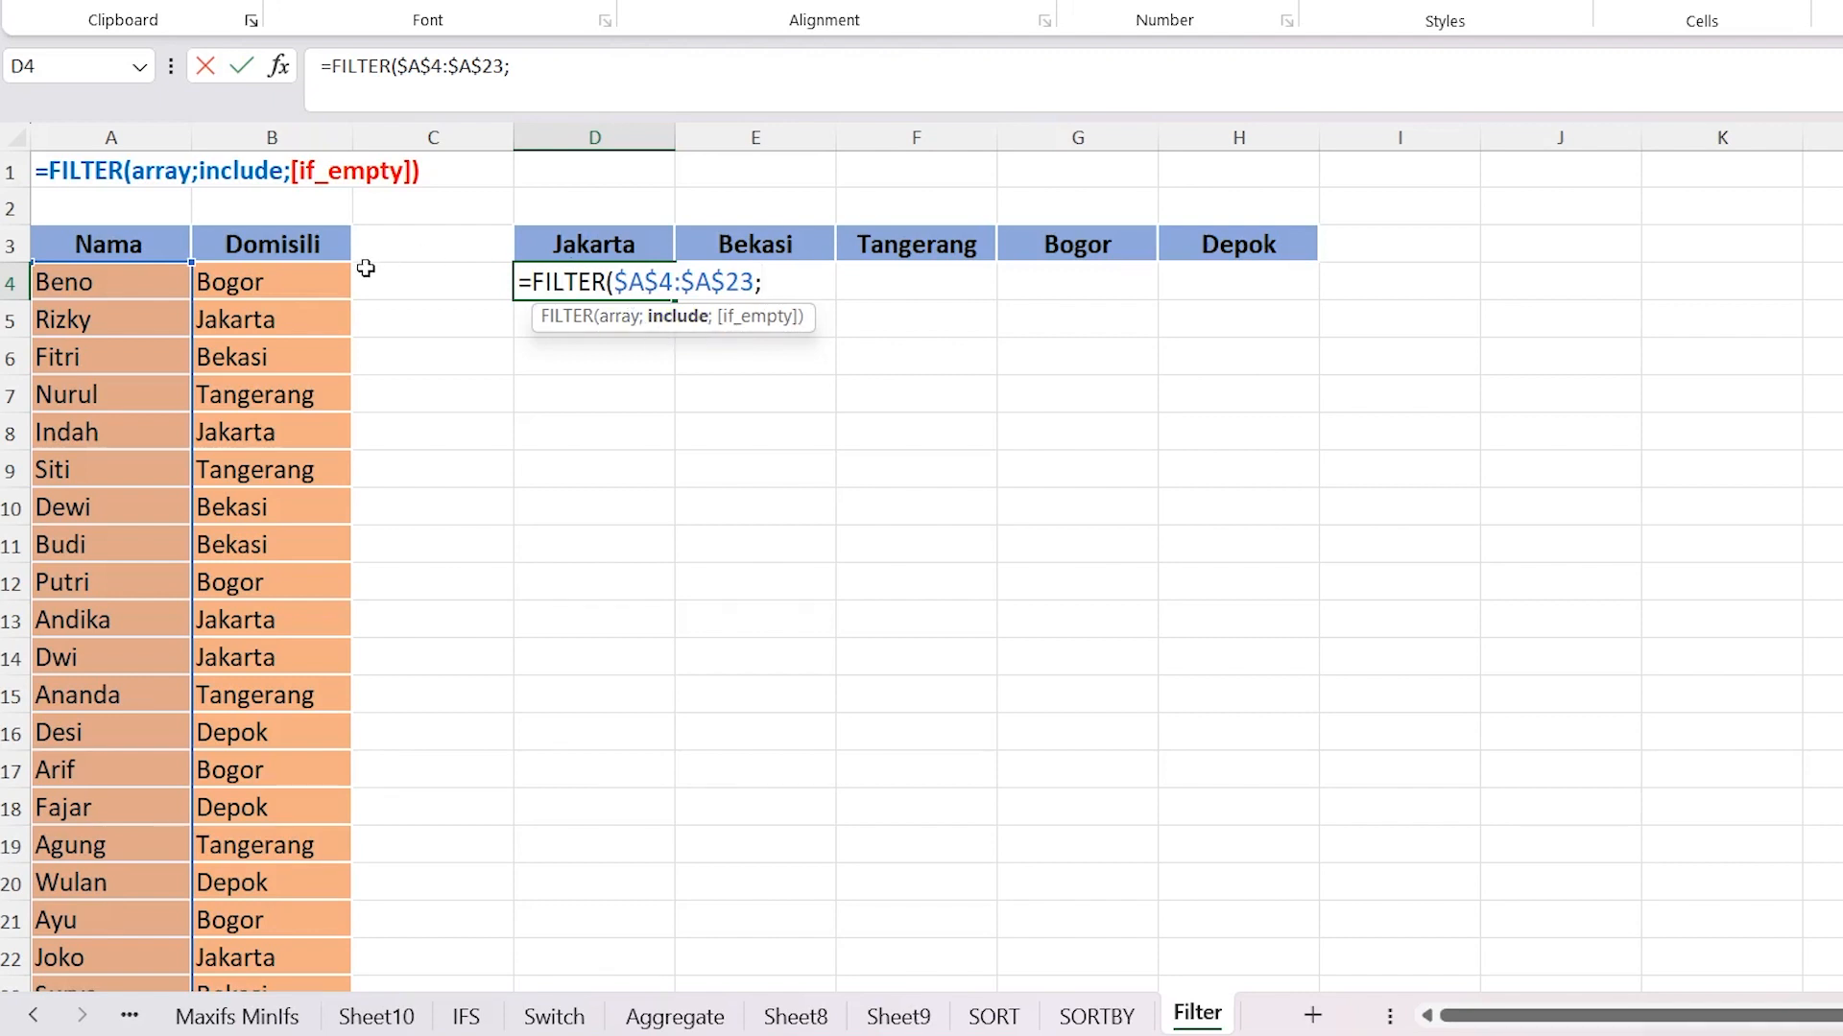
{"action": "left_click_drag", "start_coordinate": [299, 278], "coordinate": [348, 878]}
{"action": "scroll", "coordinate": [448, 701], "scroll_direction": "up", "scroll_amount": 1}
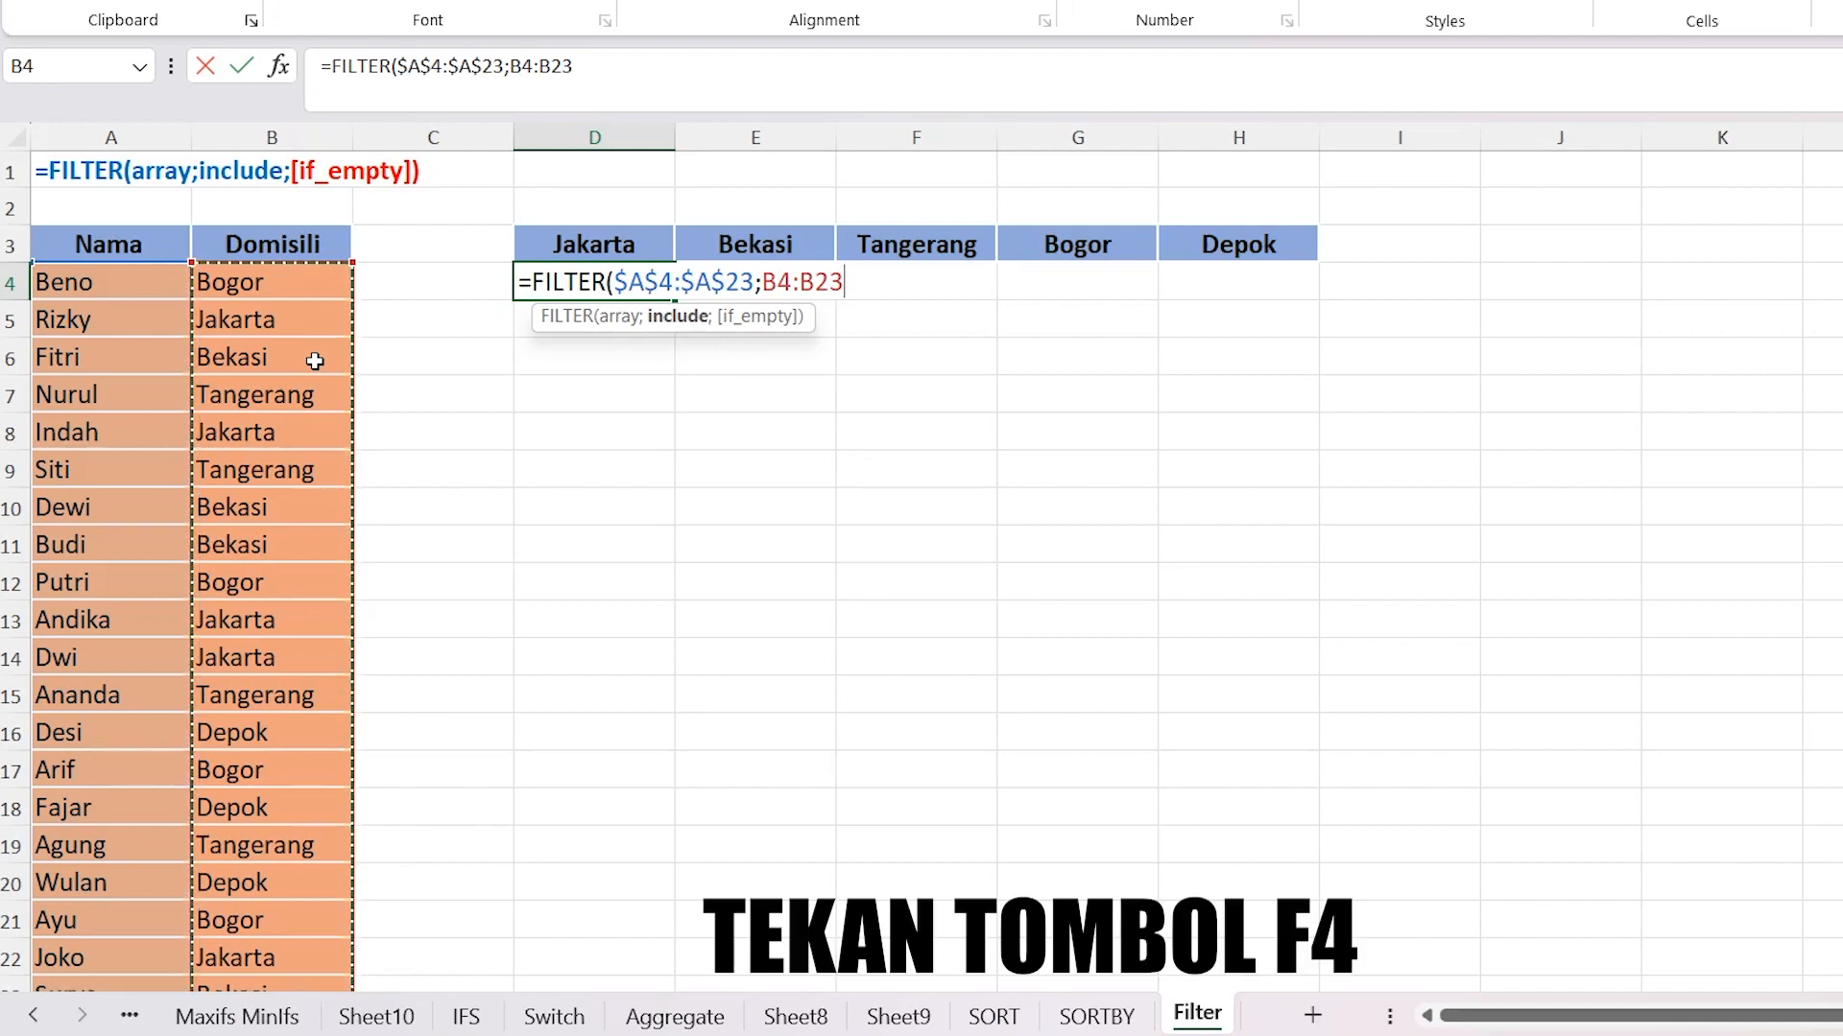
{"action": "key", "text": "F4"}
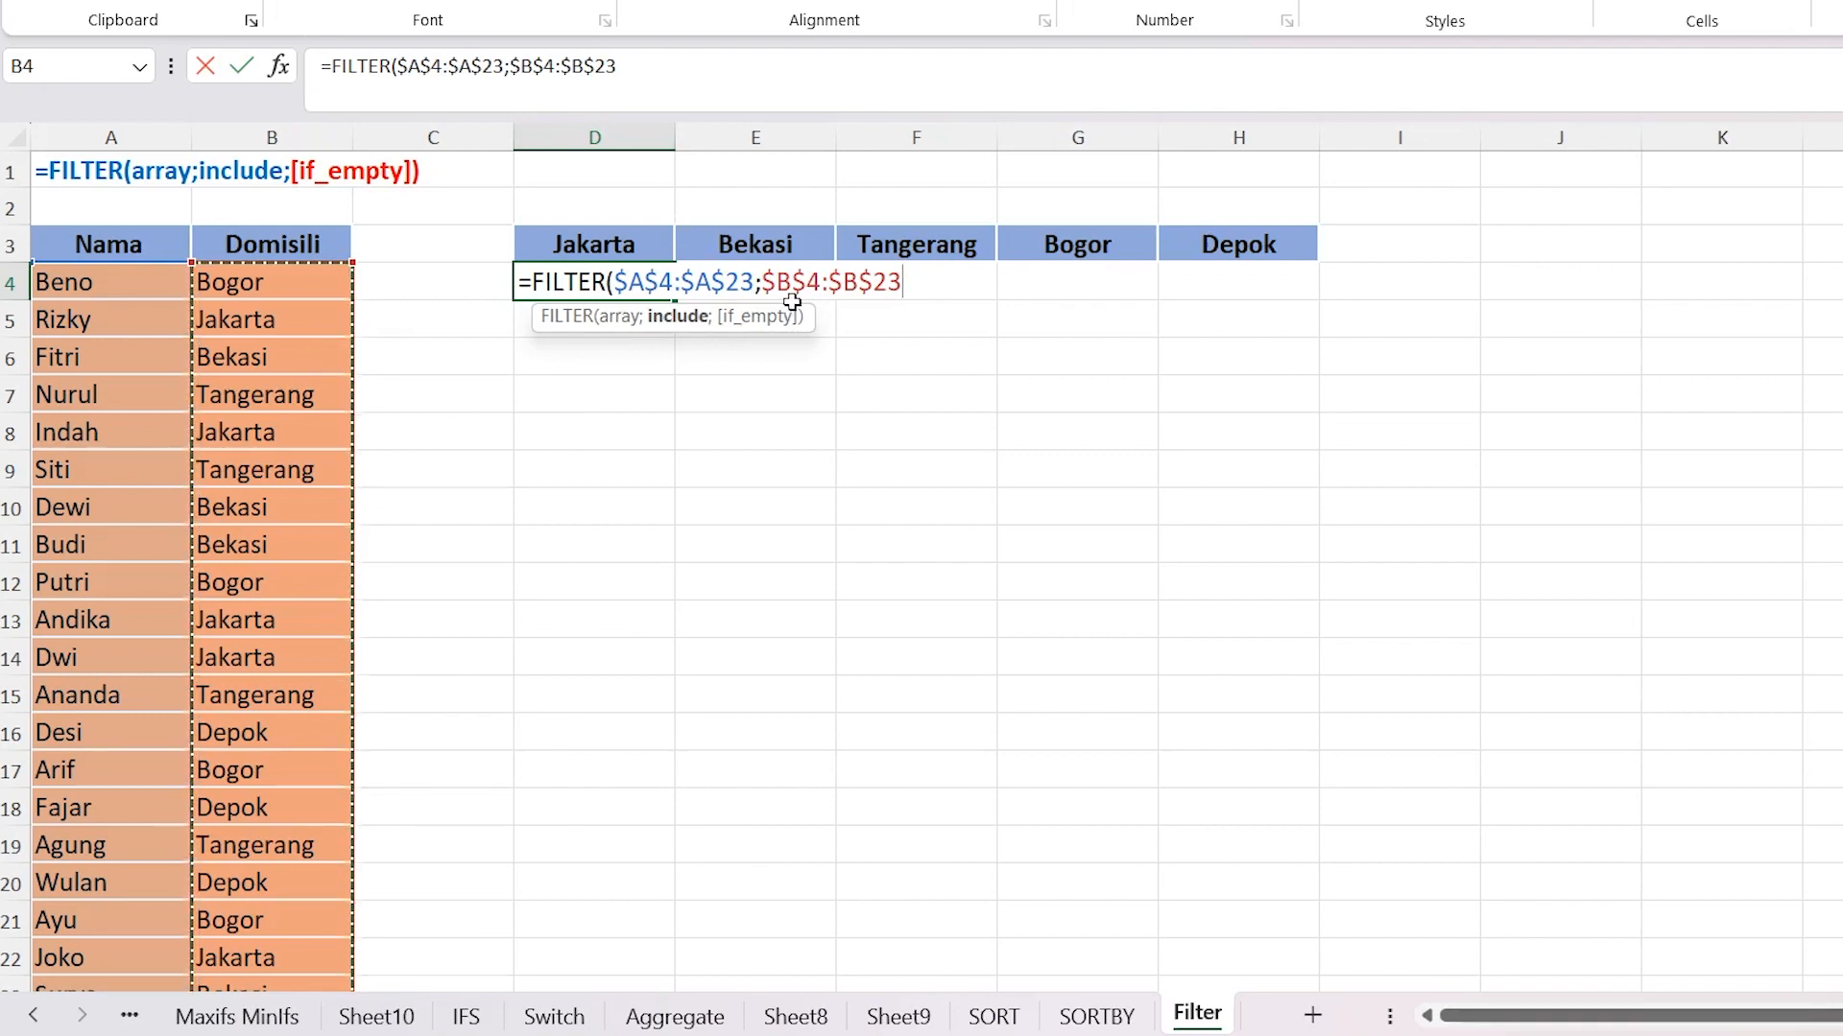
{"action": "type", "text": "="}
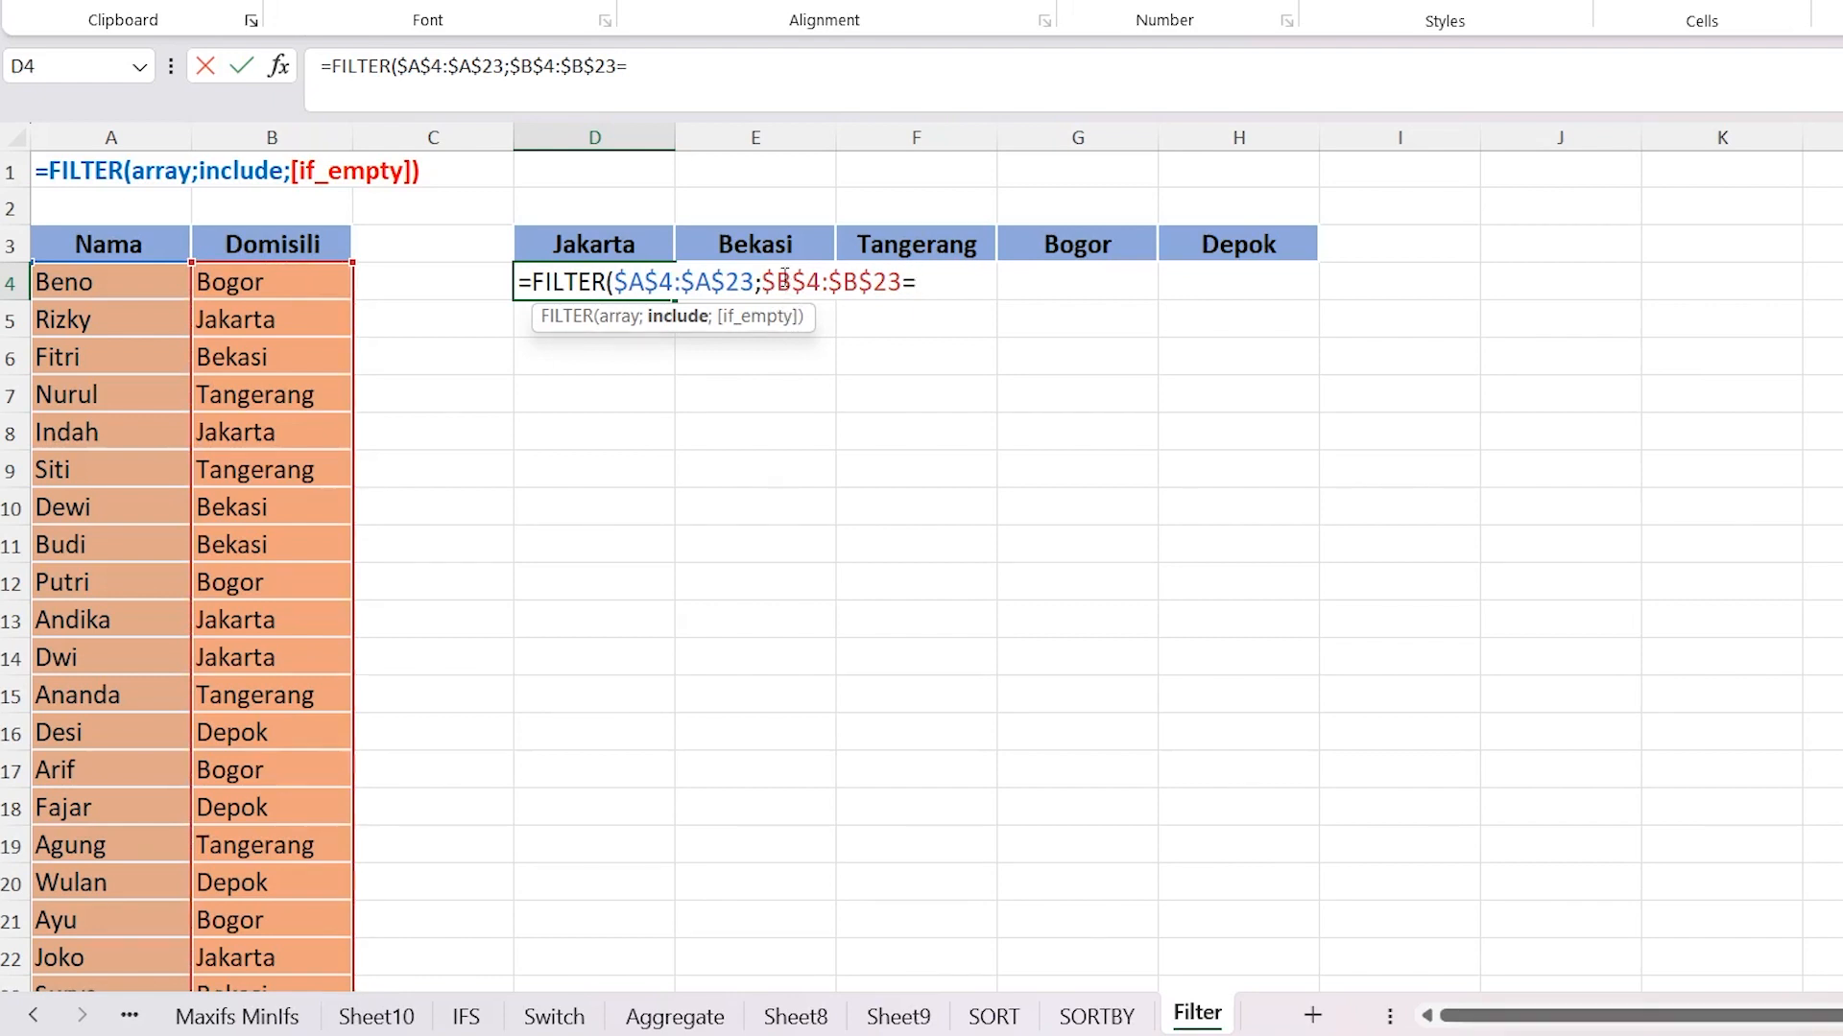
{"action": "left_click", "coordinate": [598, 245]}
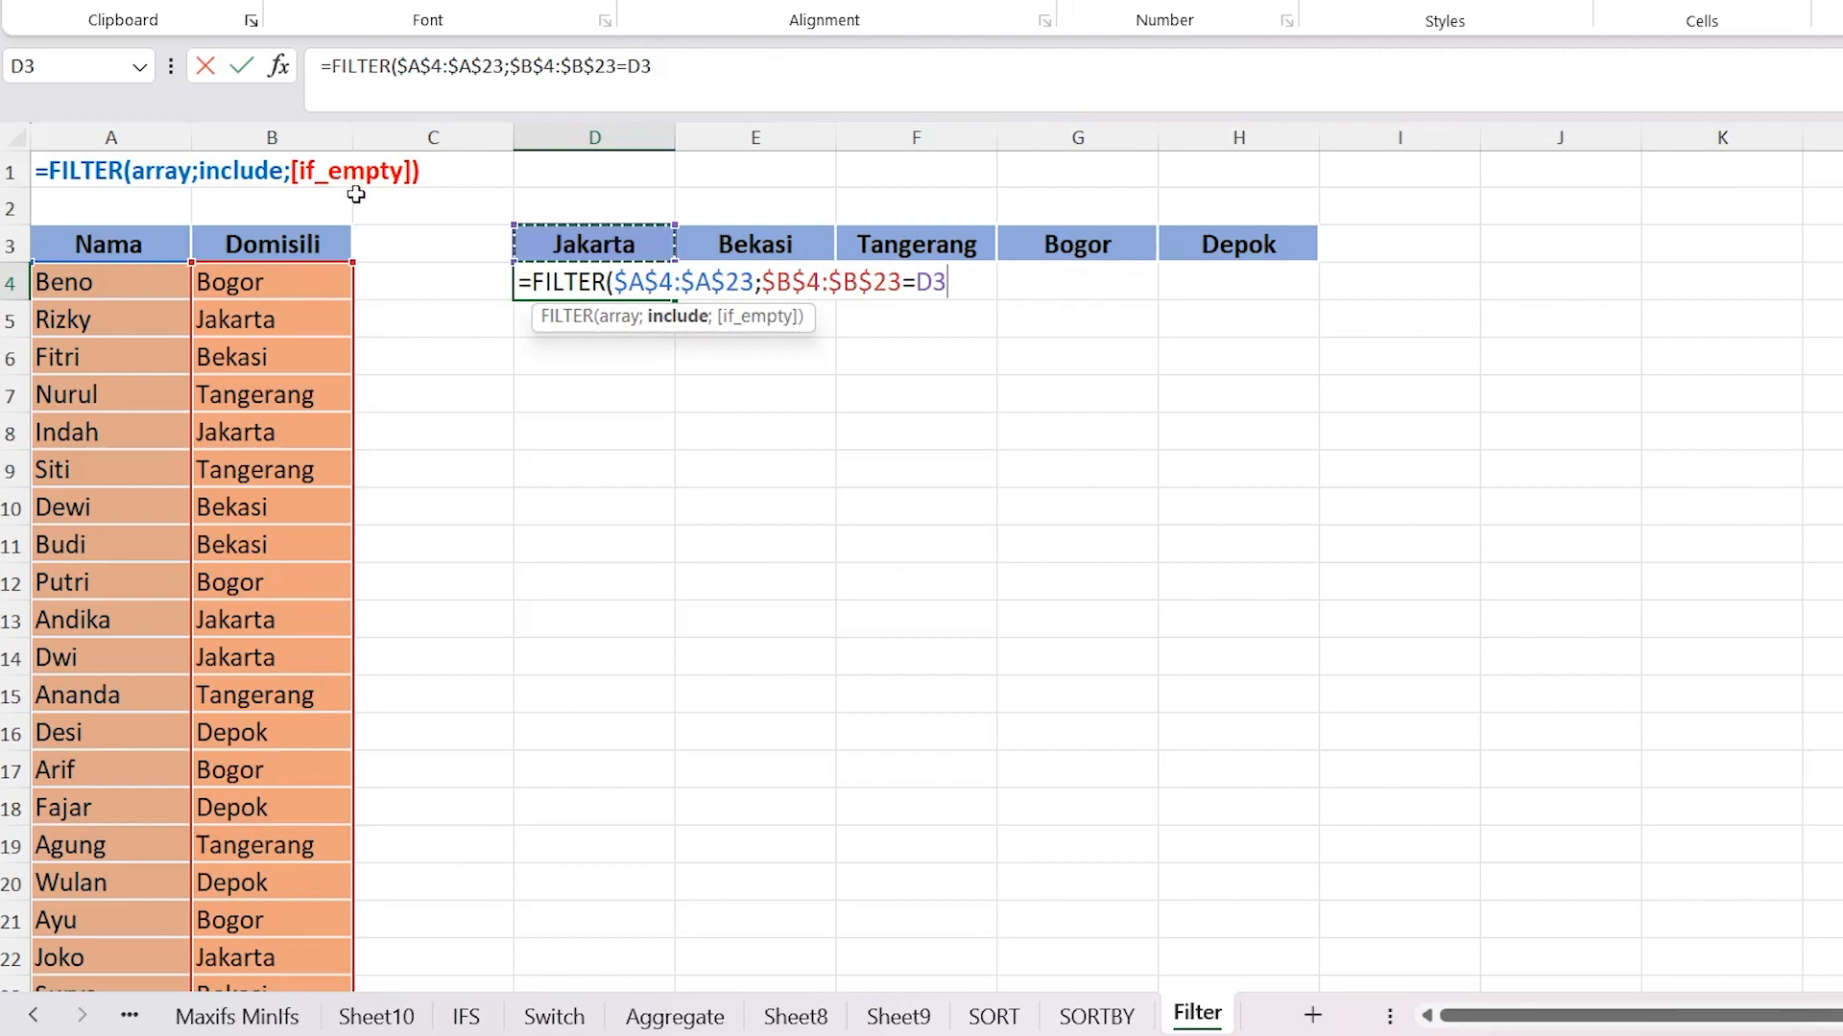
{"action": "type", "text": ")"}
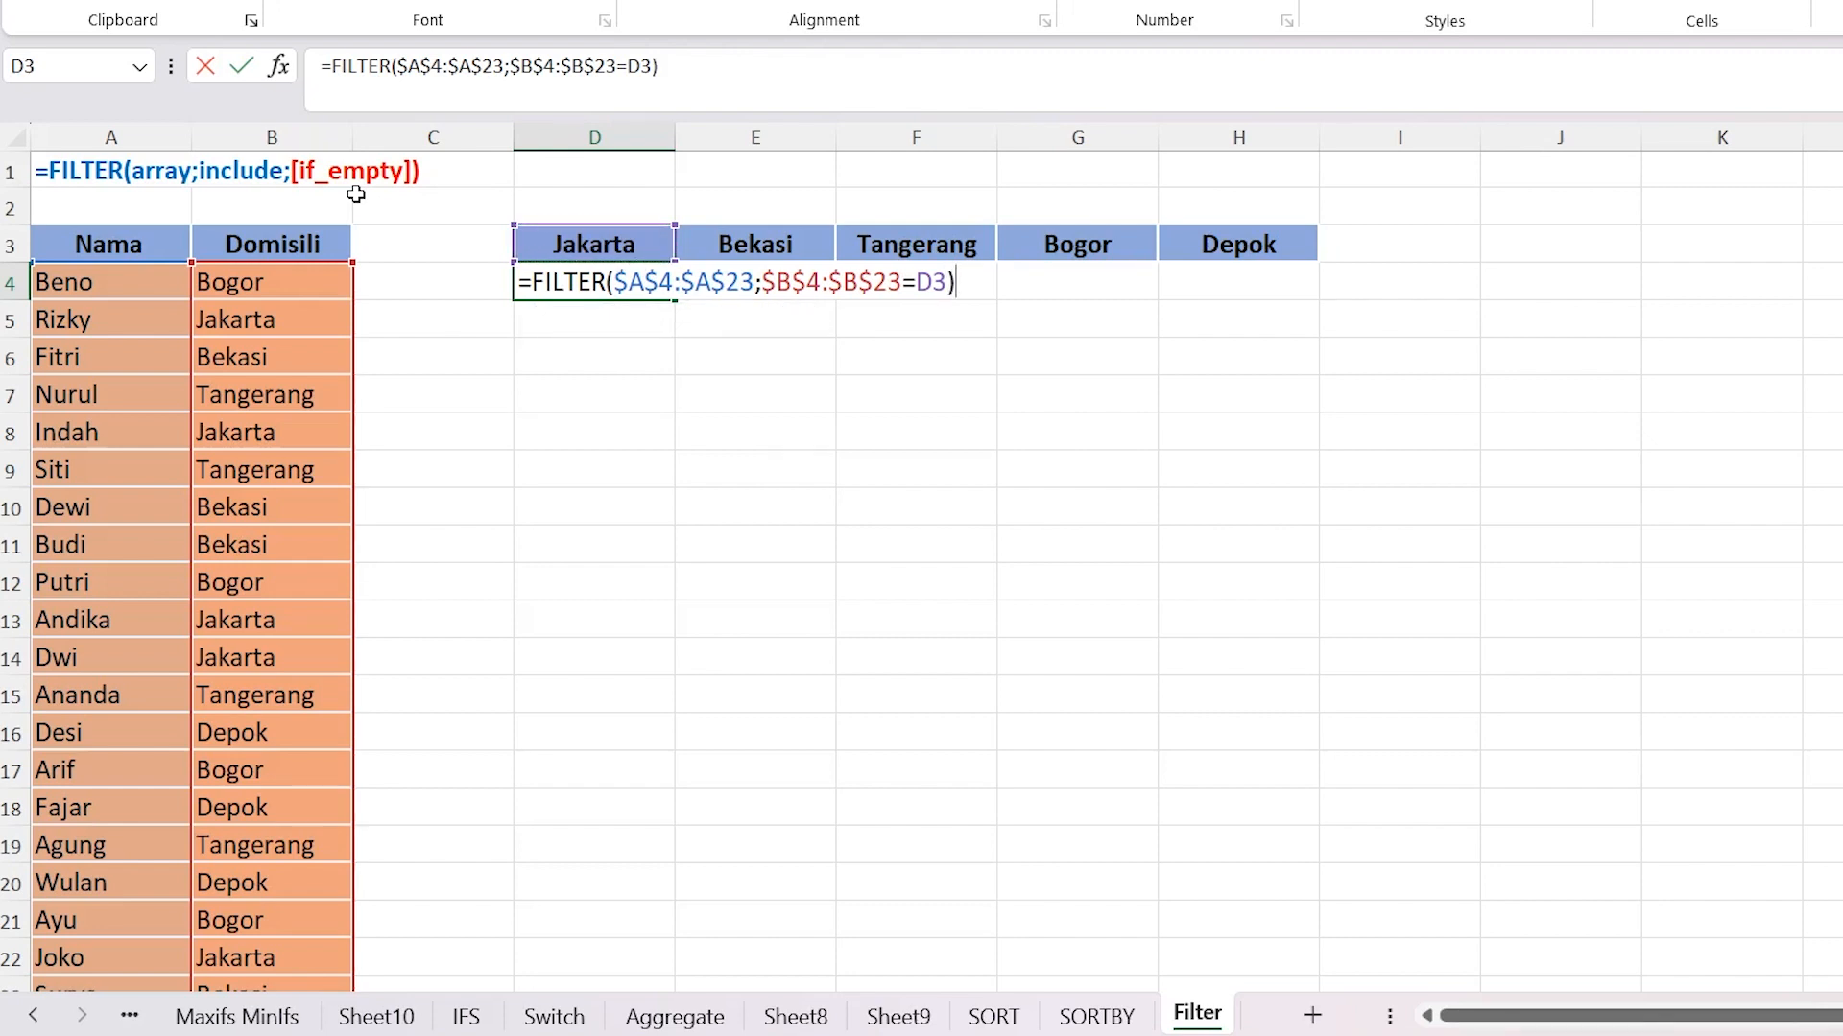
{"action": "key", "text": "Return"}
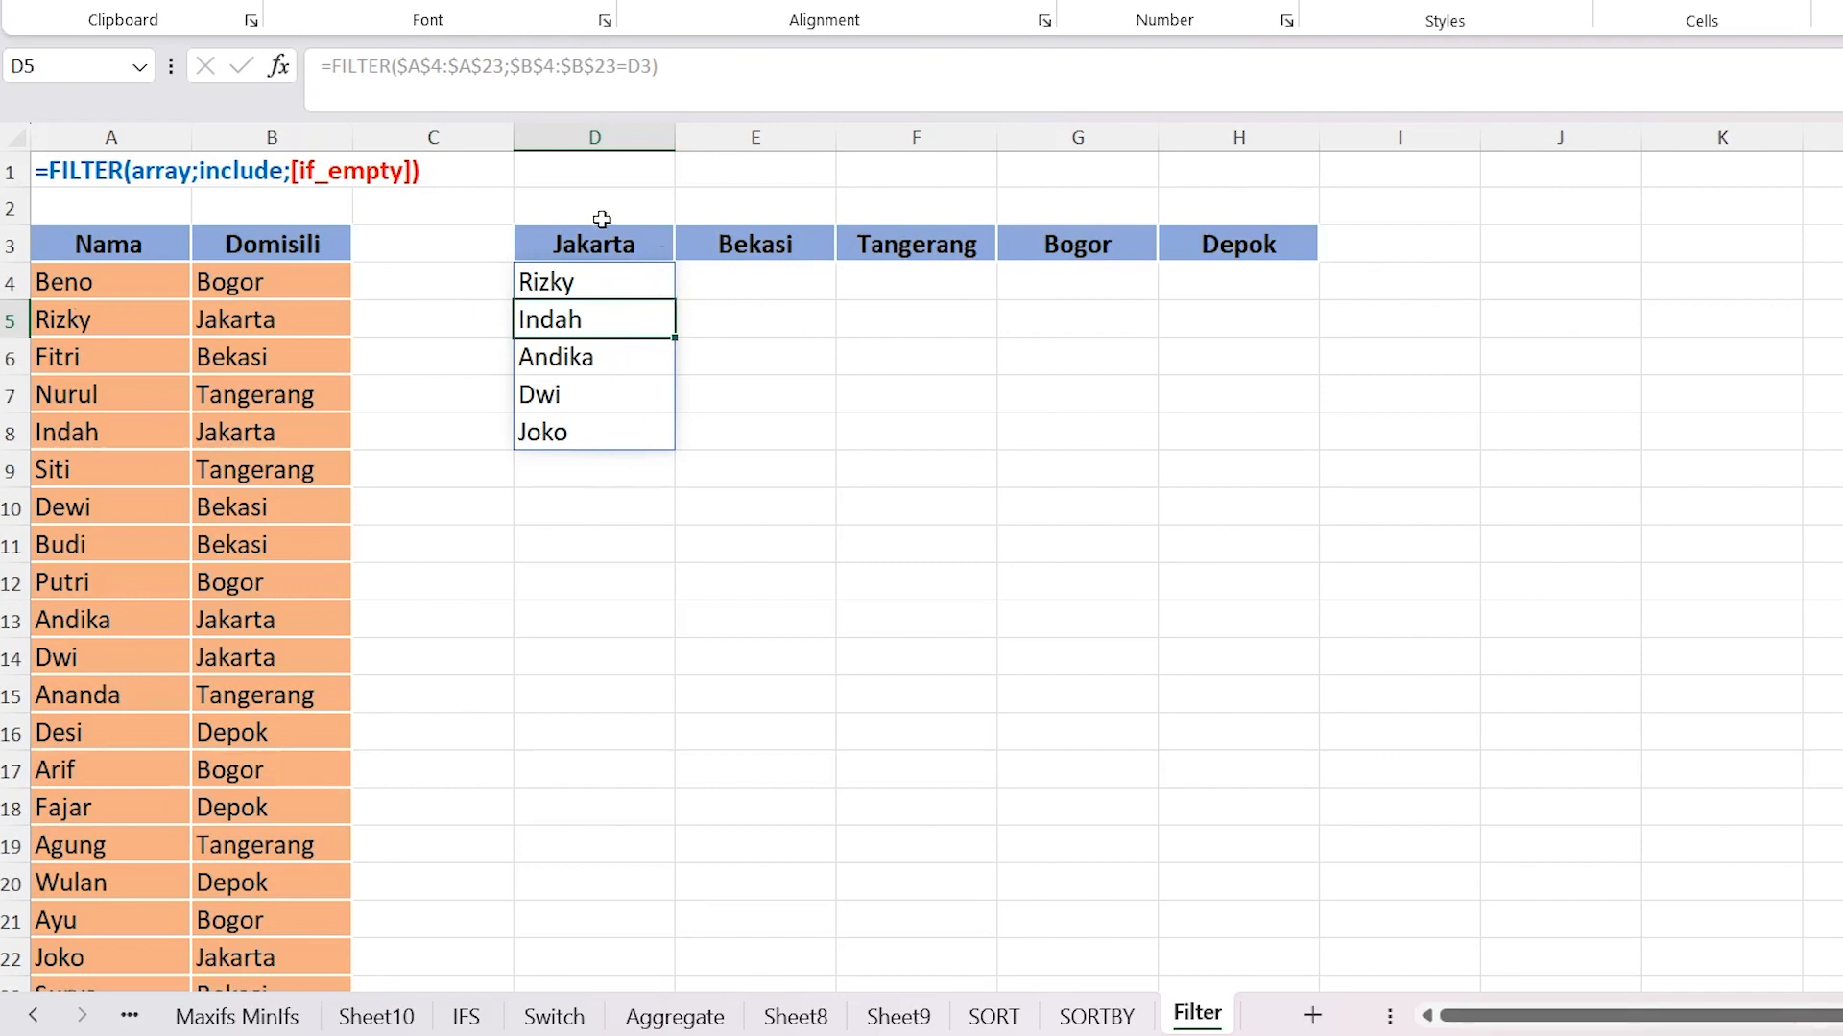
Step: Copy the FILTER formula from D4 across to H4 for Bekasi, Tangerang, Bogor and Depok
{"action": "left_click_drag", "start_coordinate": [117, 246], "coordinate": [268, 780]}
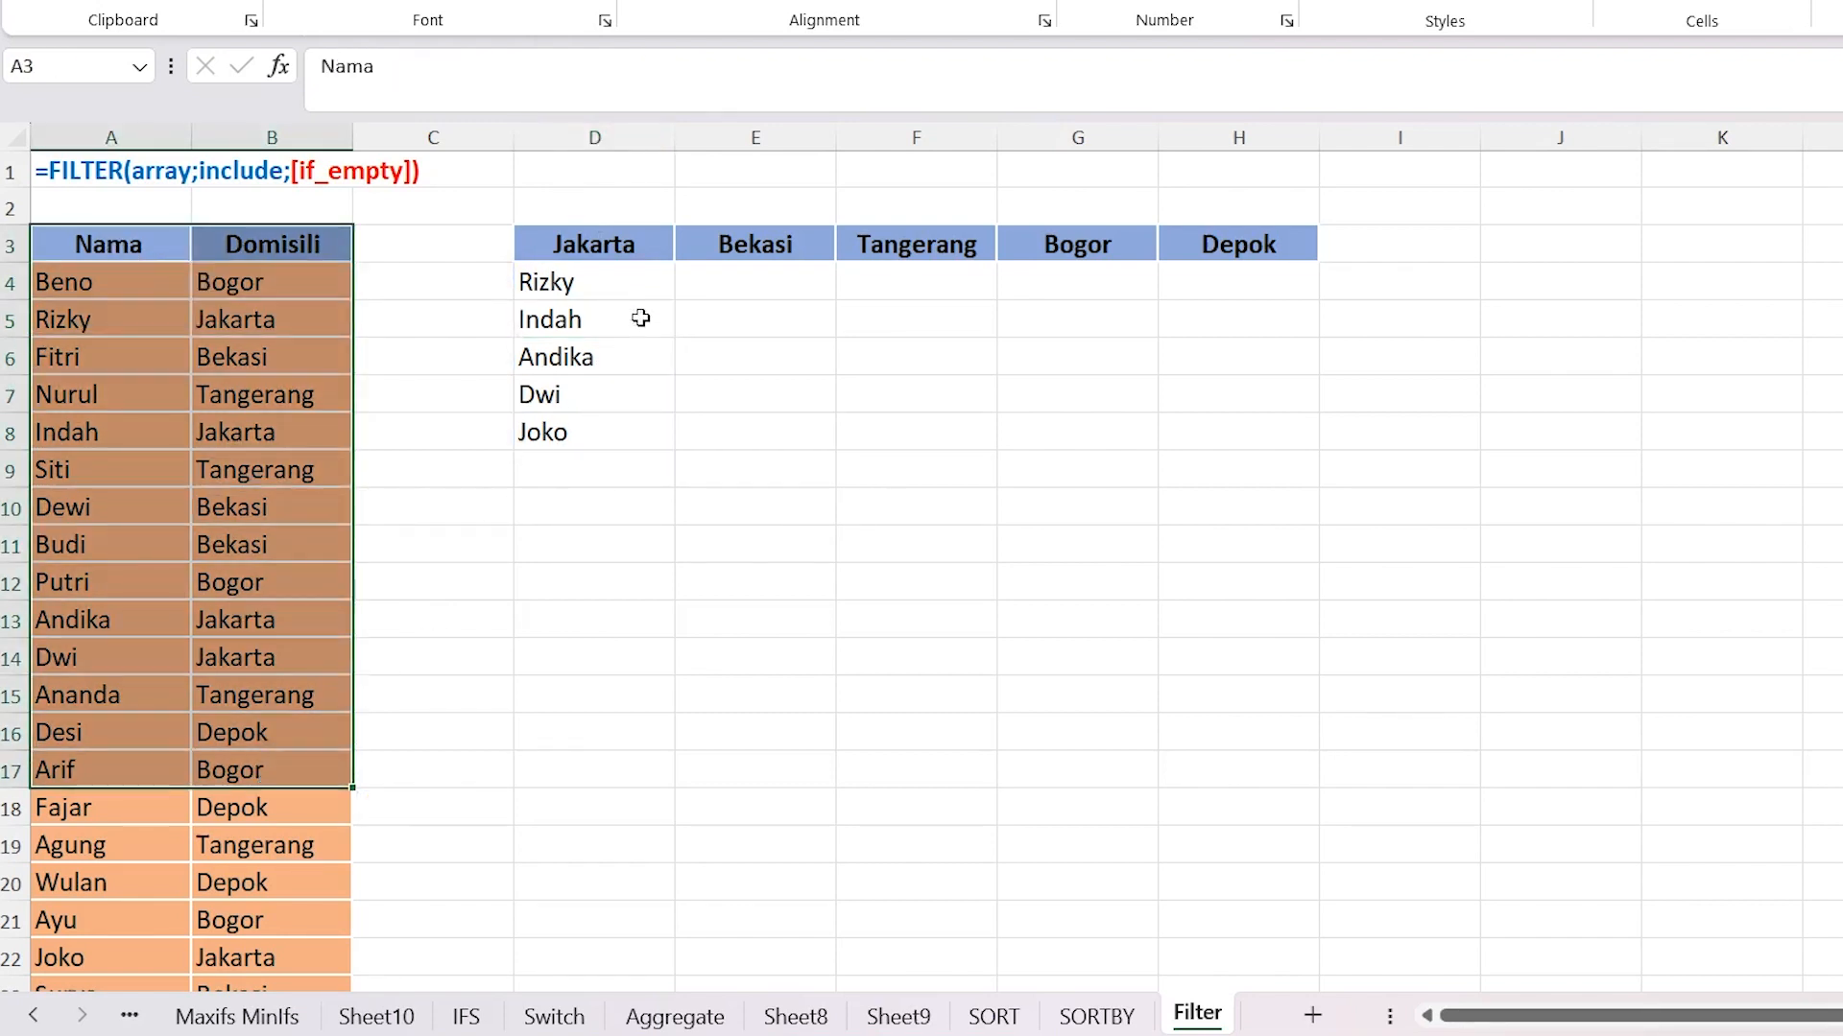
{"action": "left_click", "coordinate": [725, 288]}
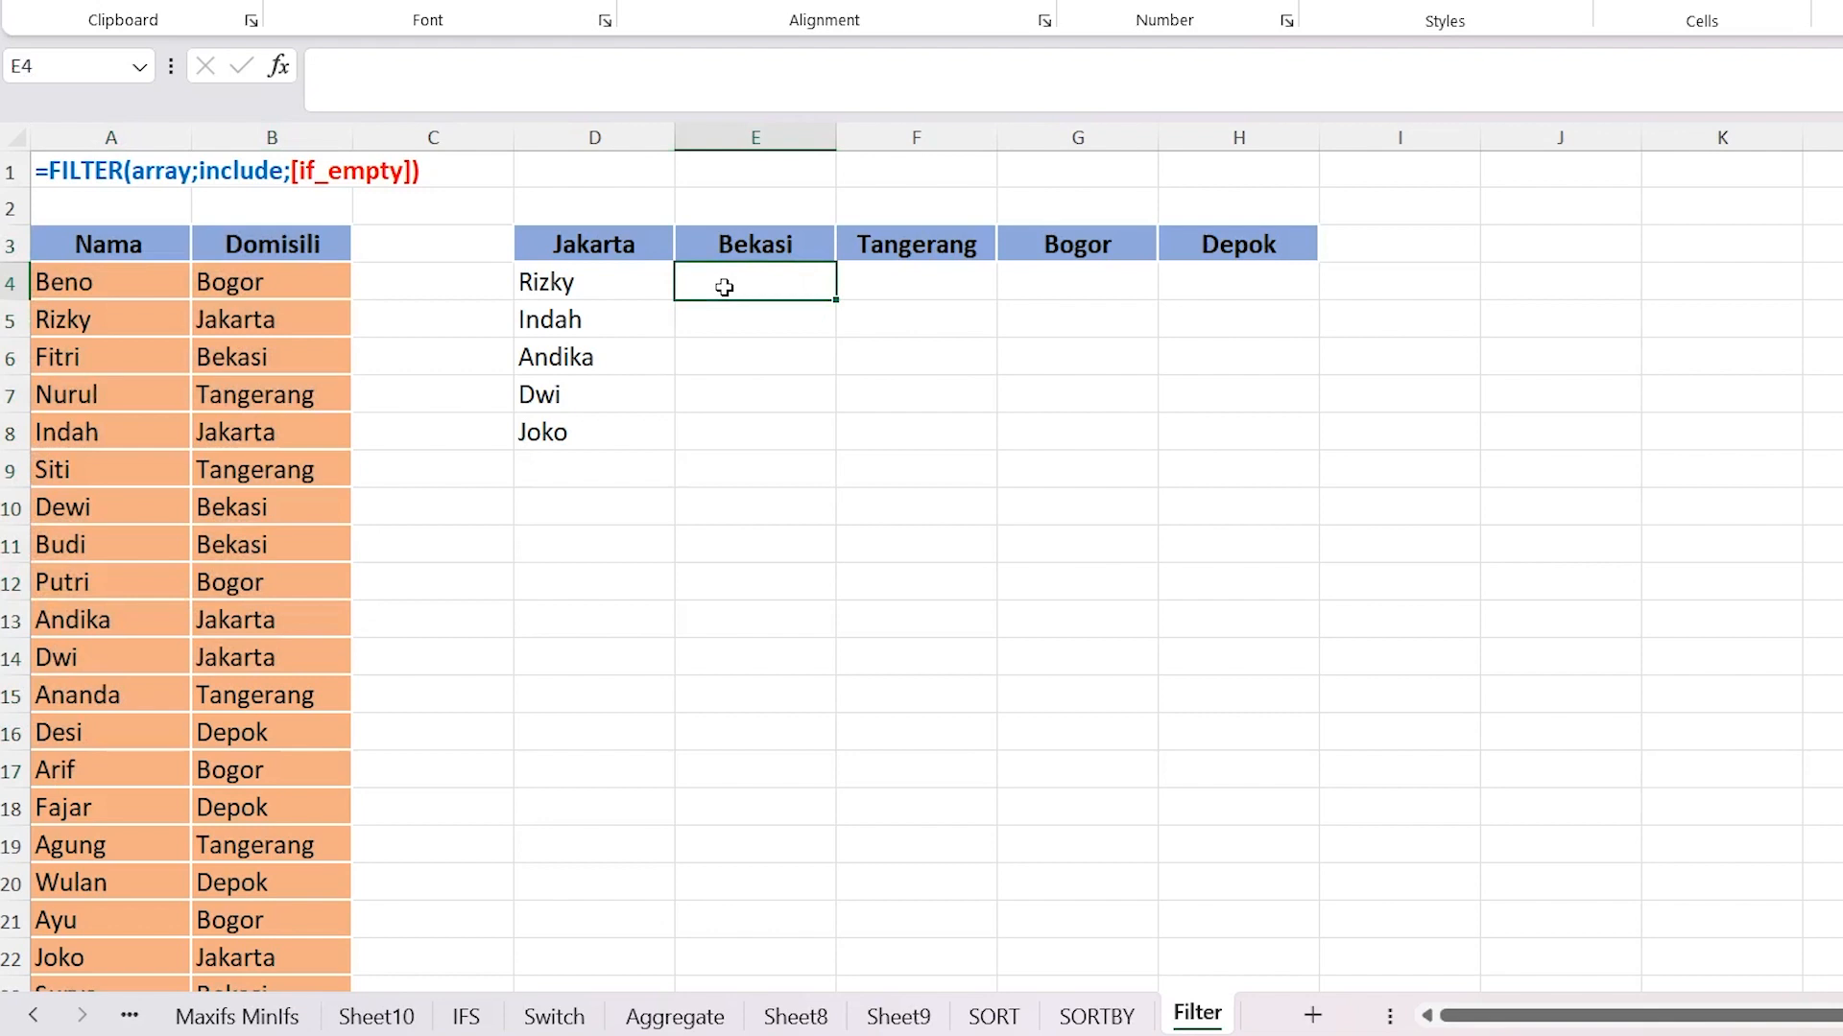
{"action": "left_click", "coordinate": [1257, 274]}
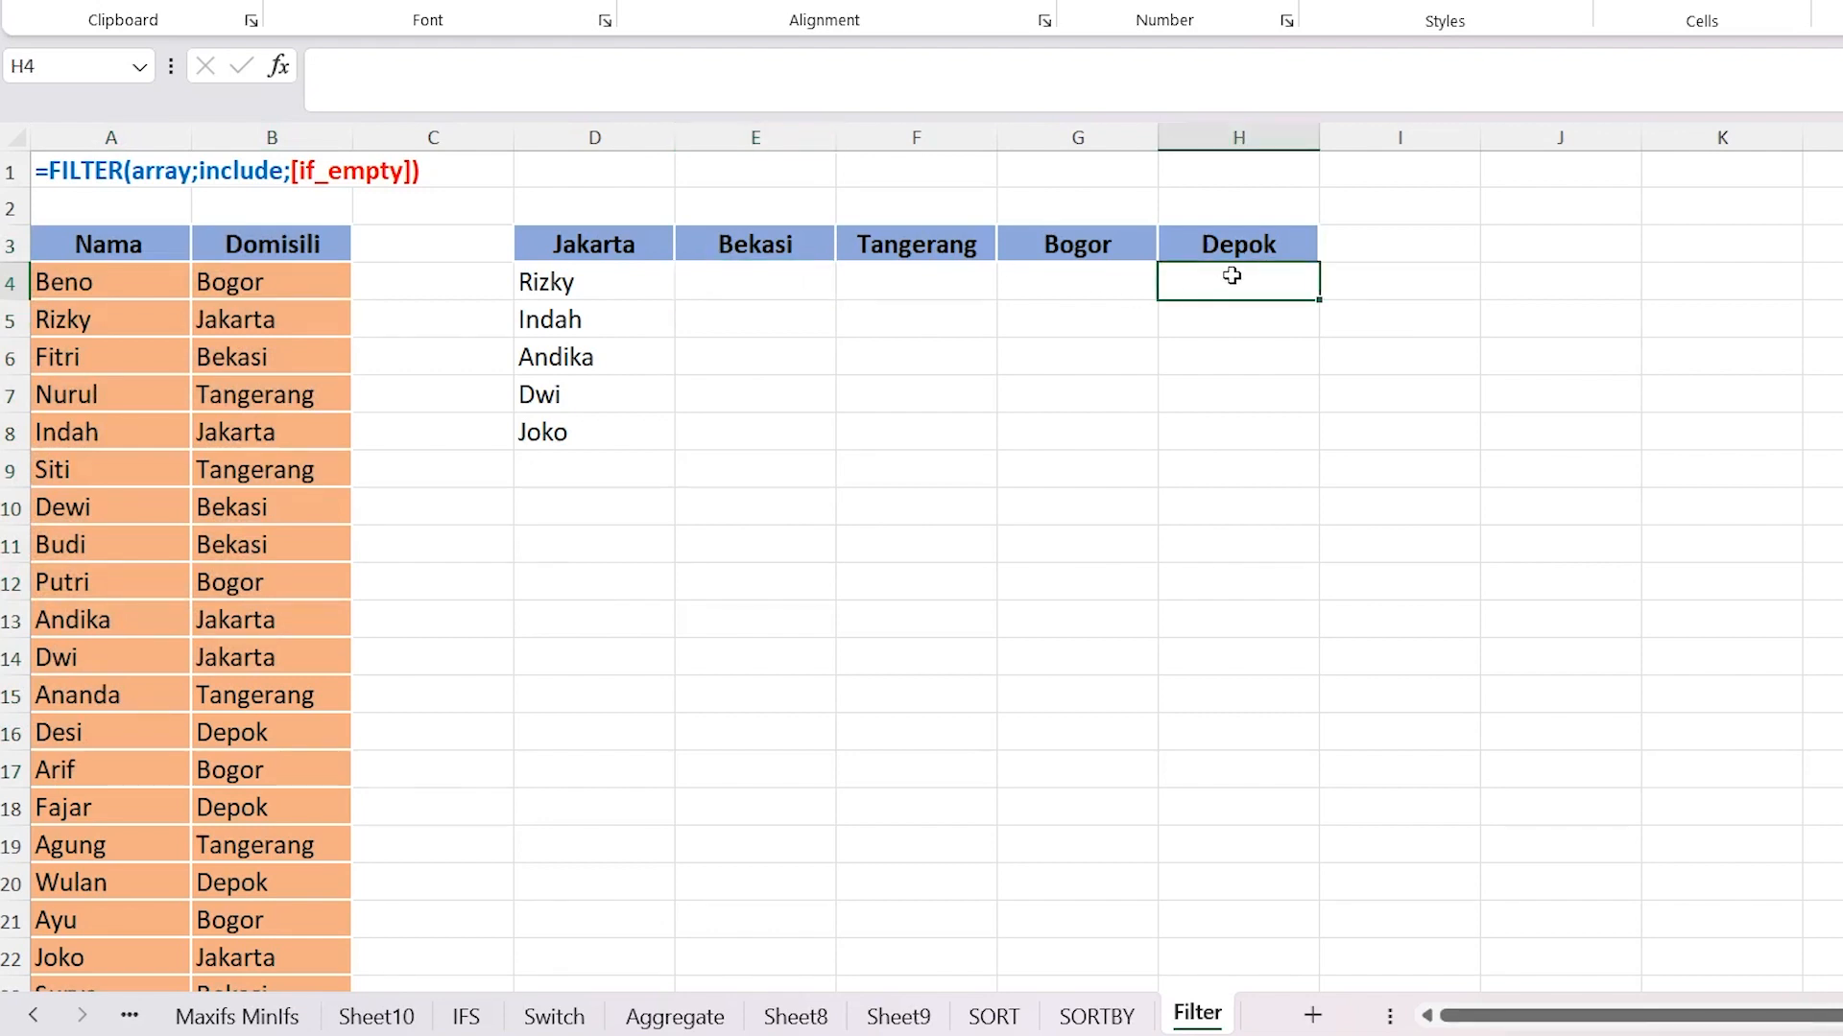
{"action": "left_click", "coordinate": [776, 280]}
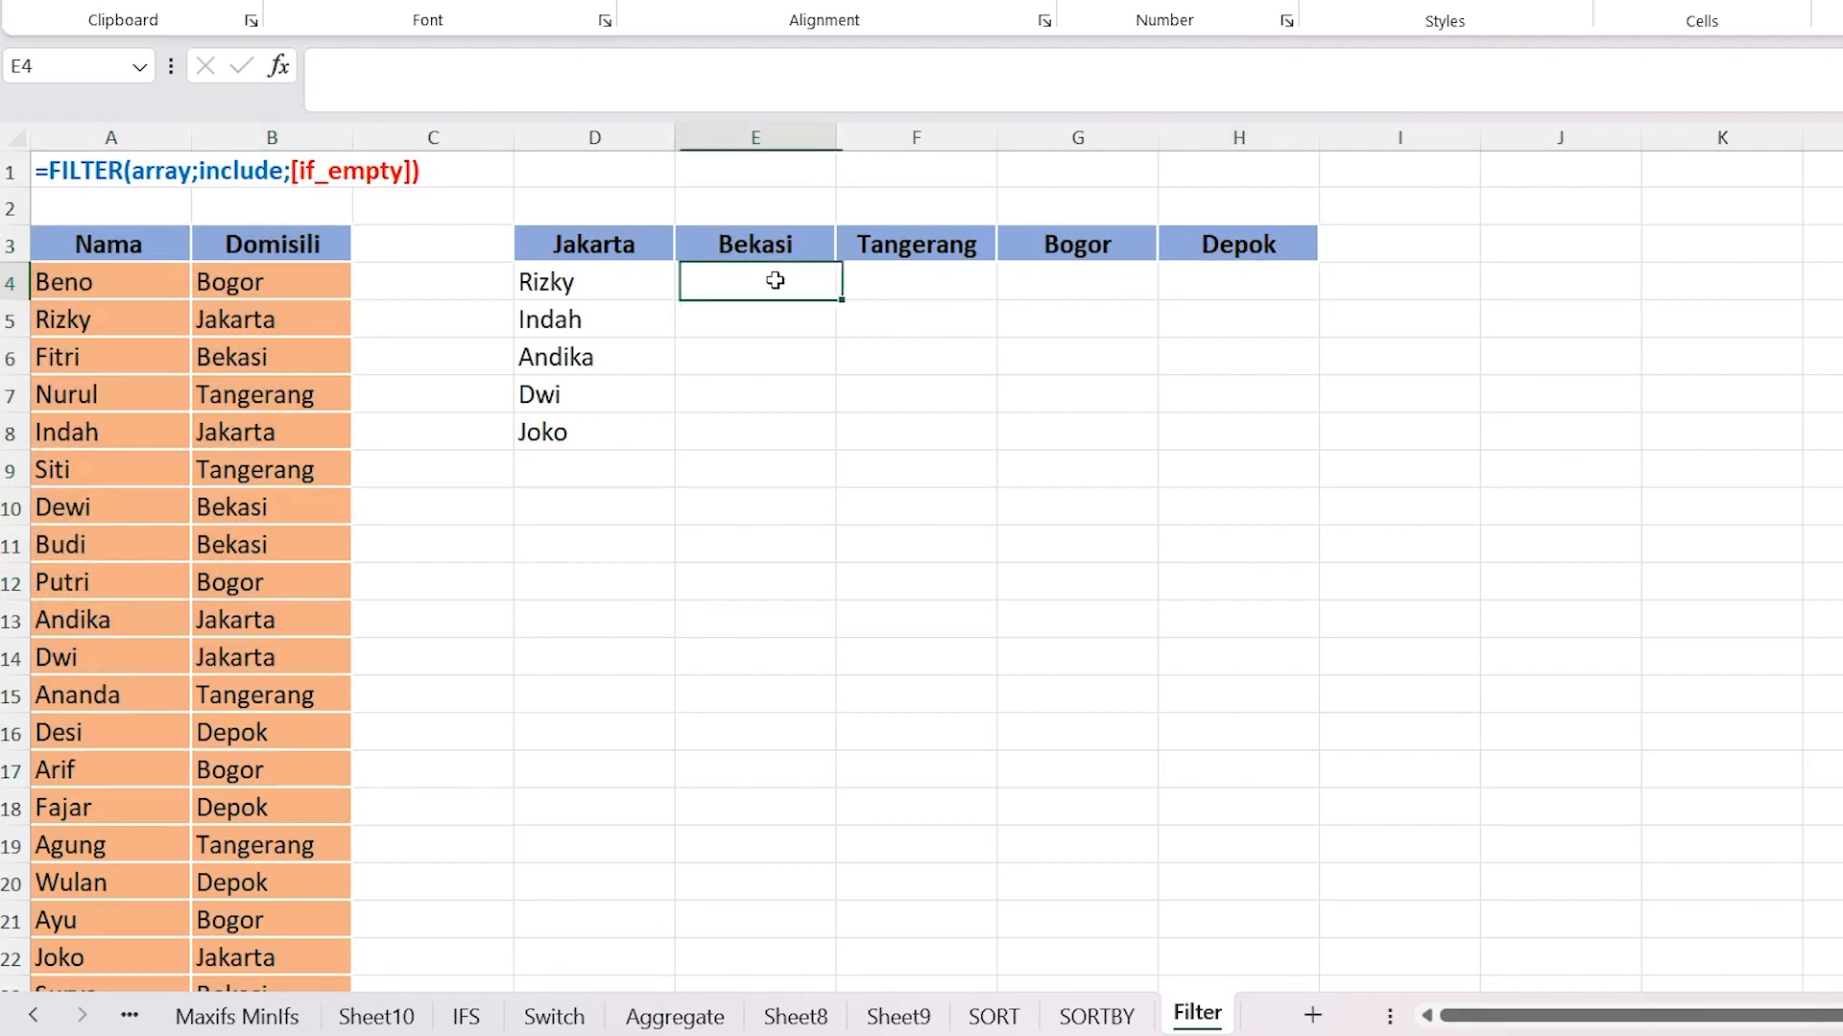
{"action": "left_click", "coordinate": [615, 278]}
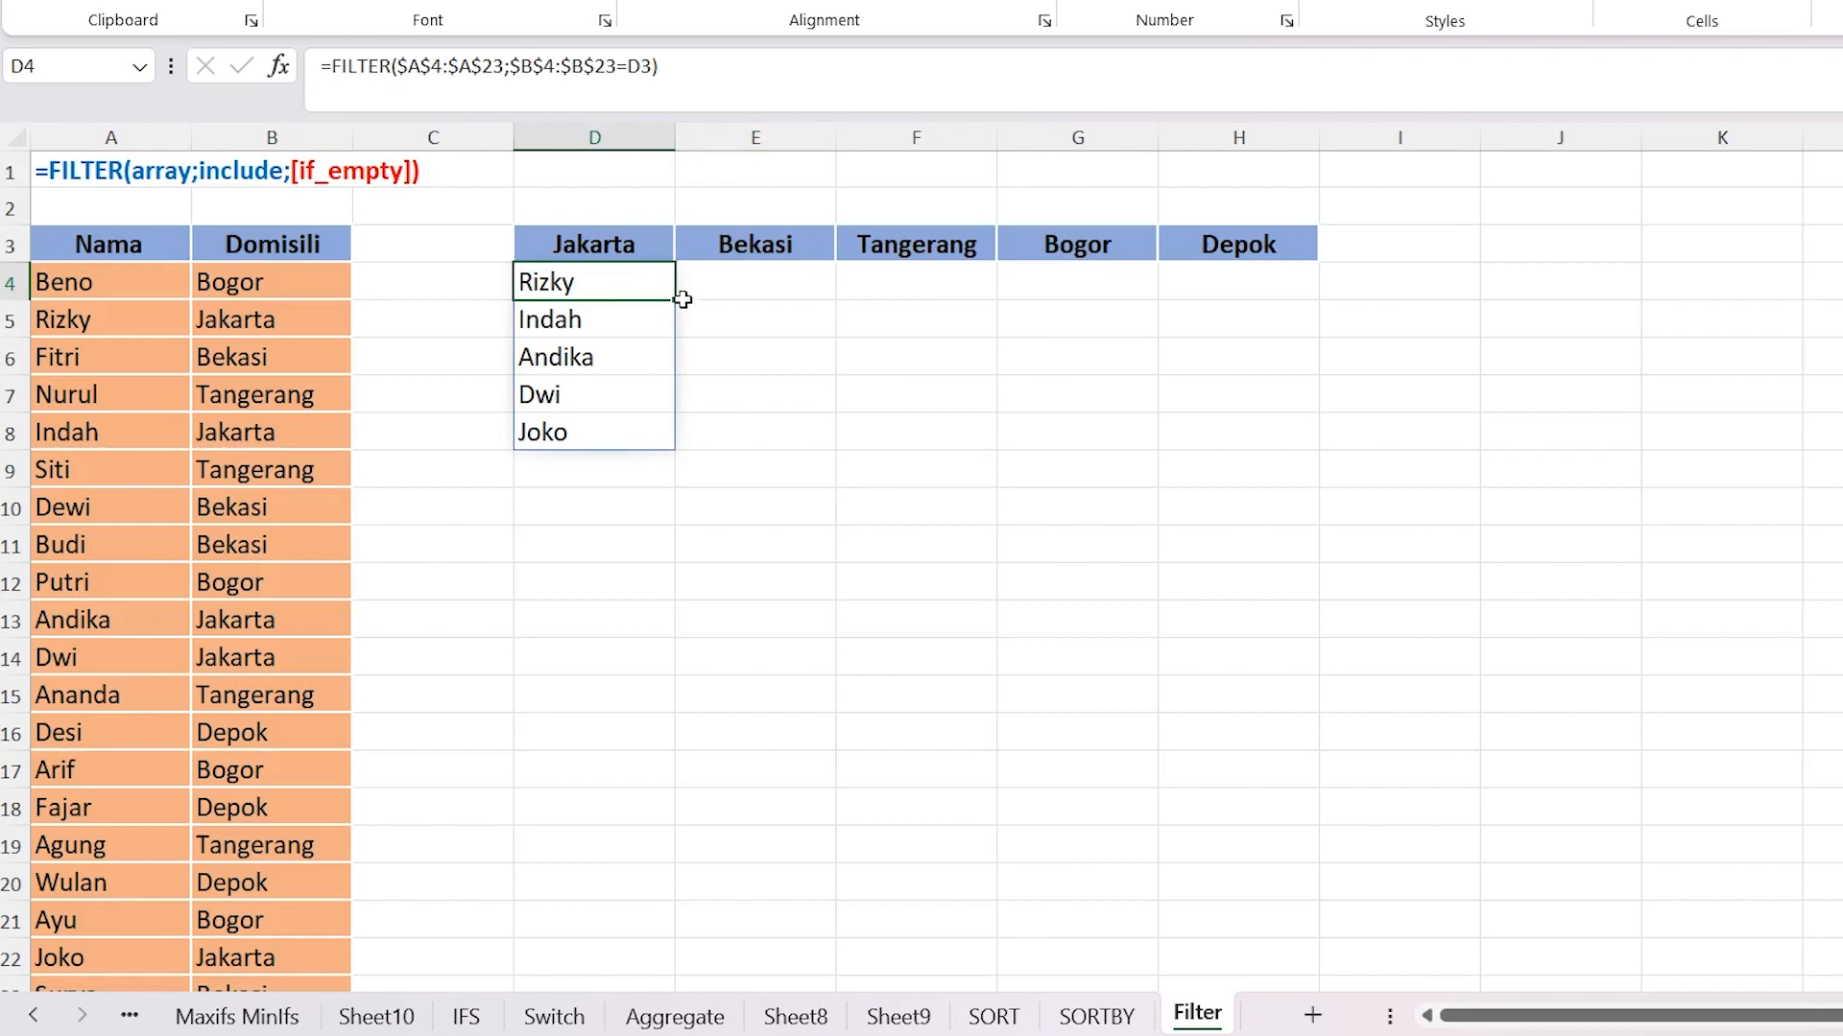
{"action": "left_click_drag", "start_coordinate": [679, 302], "coordinate": [1280, 286]}
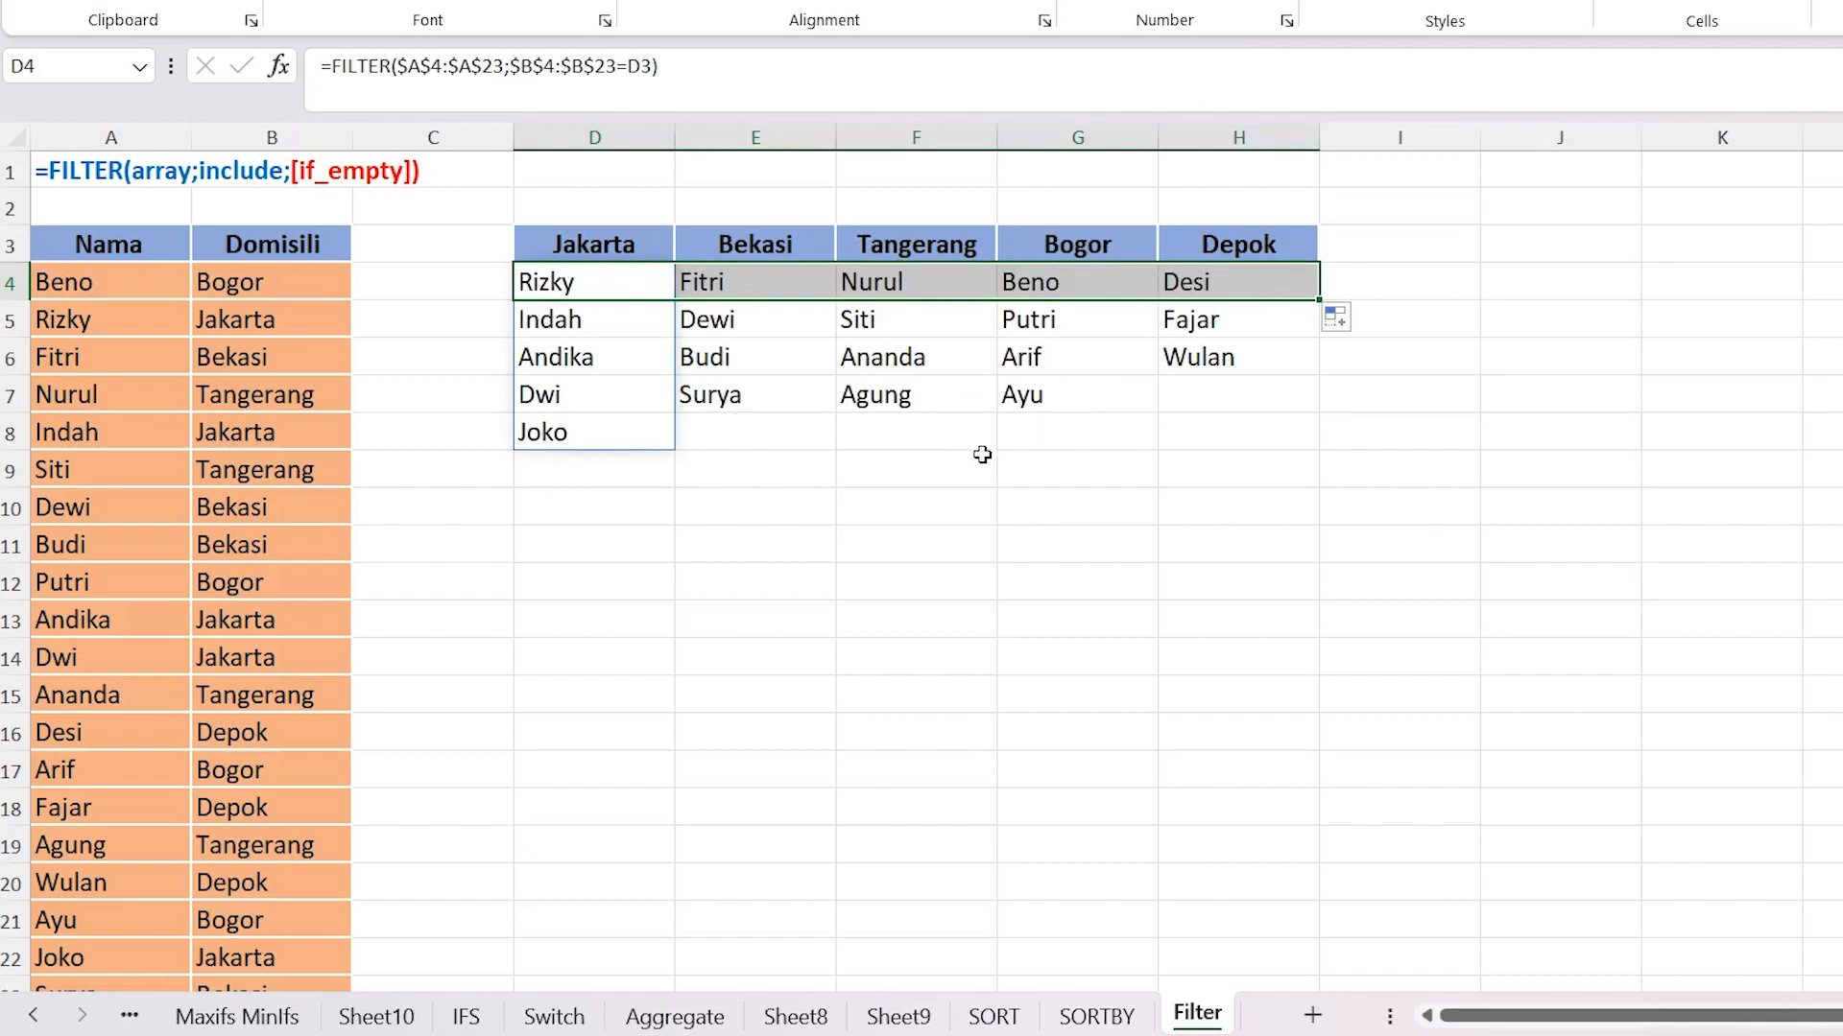
Step: Check the filtered names in D4:H8 against the source table, comparing the first row's domicile with the Bogor column
{"action": "left_click", "coordinate": [882, 459]}
{"action": "left_click_drag", "start_coordinate": [637, 296], "coordinate": [1236, 427]}
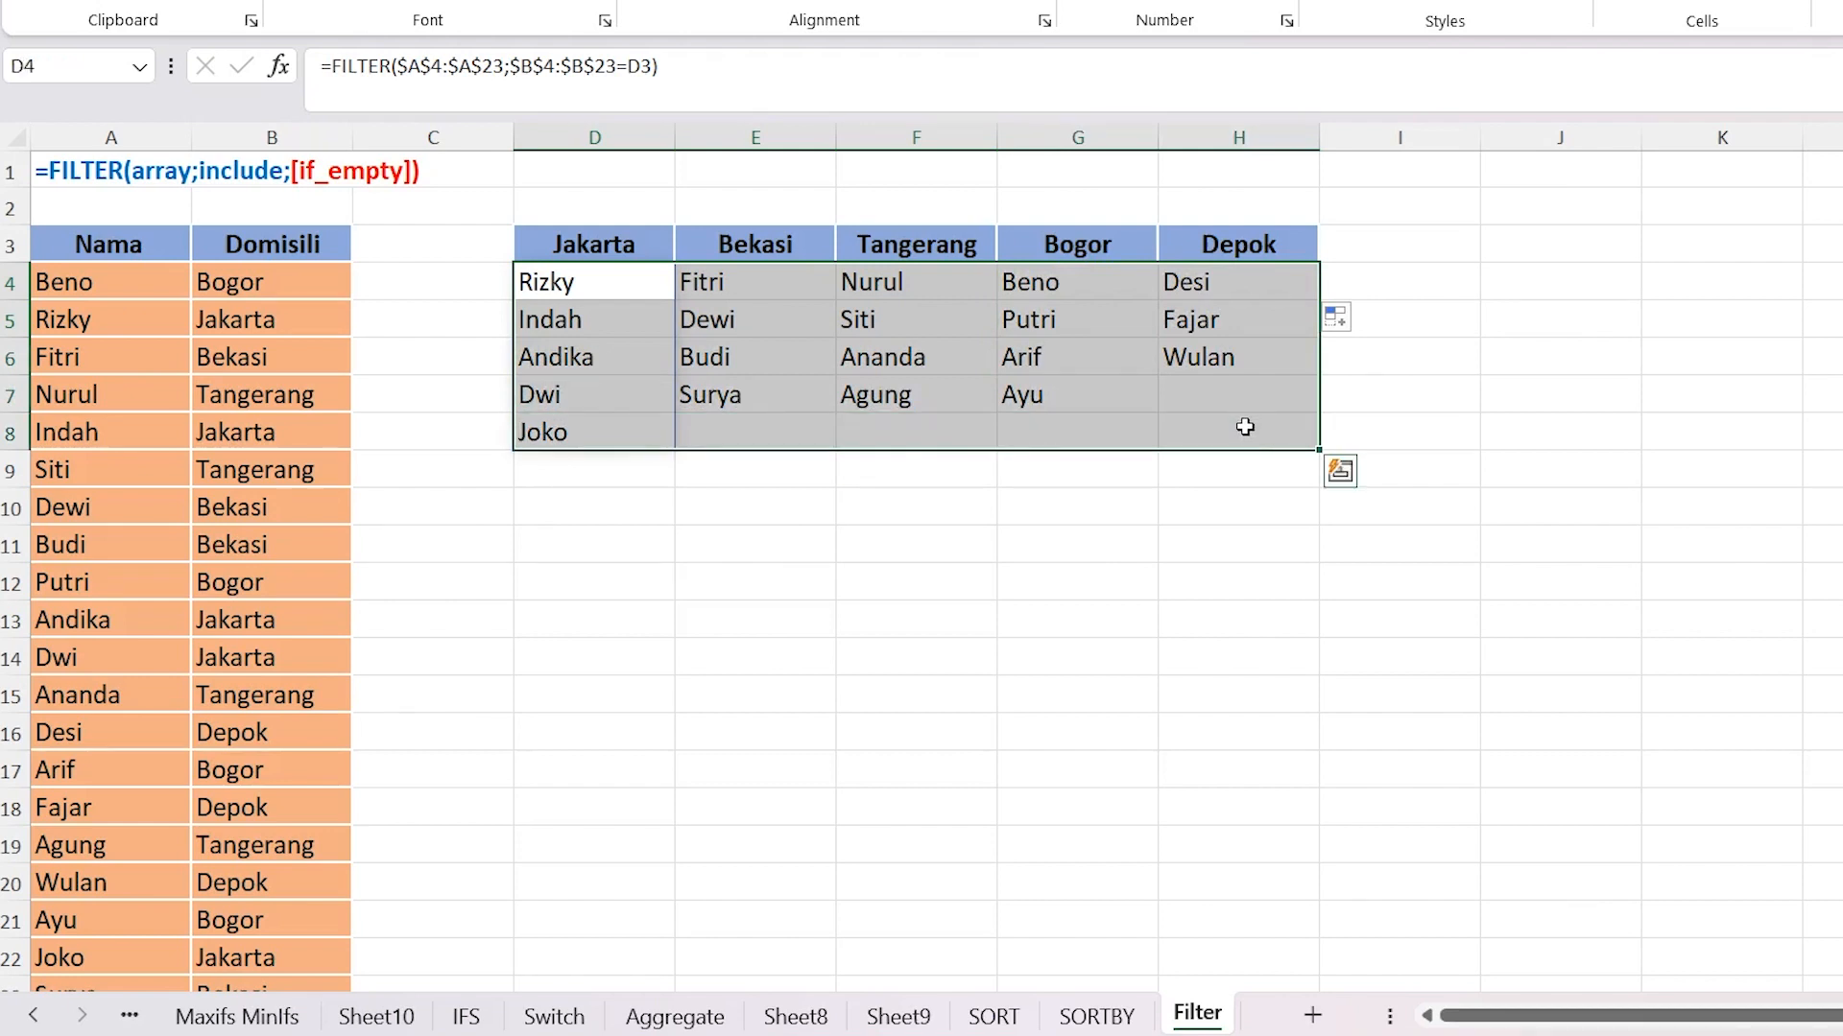
{"action": "left_click", "coordinate": [583, 476]}
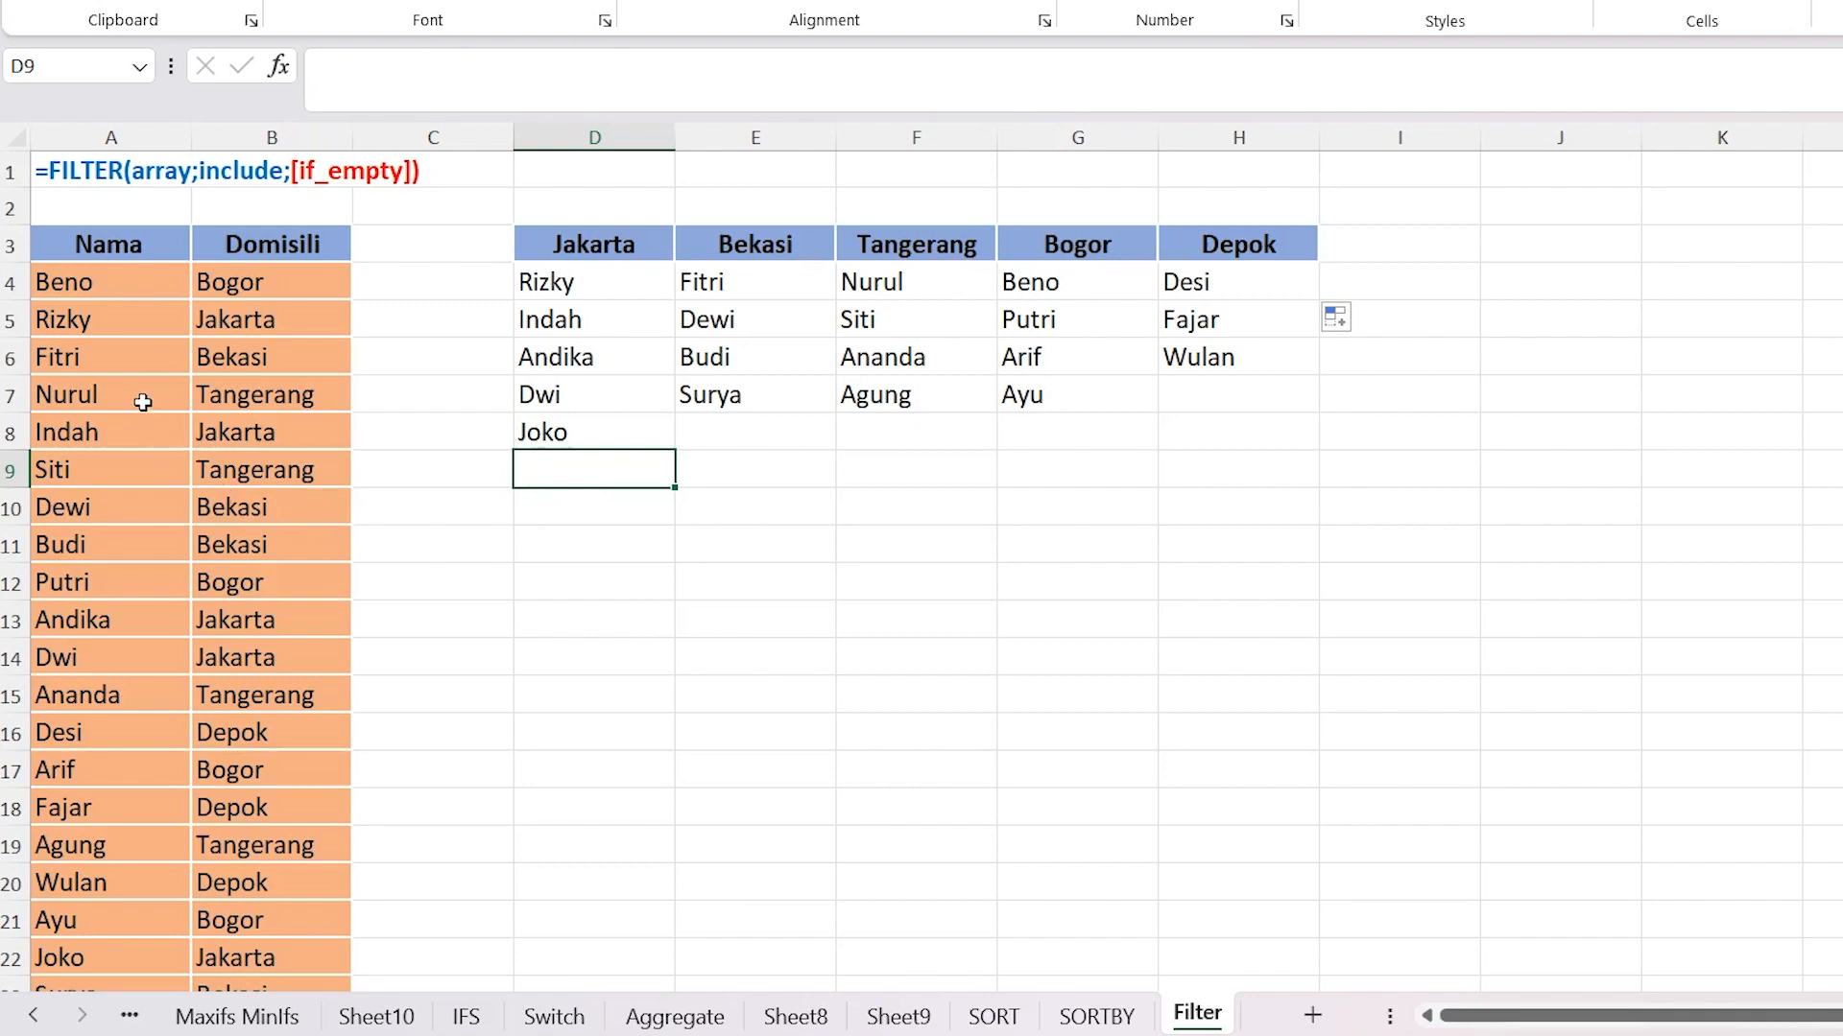
{"action": "left_click", "coordinate": [146, 276]}
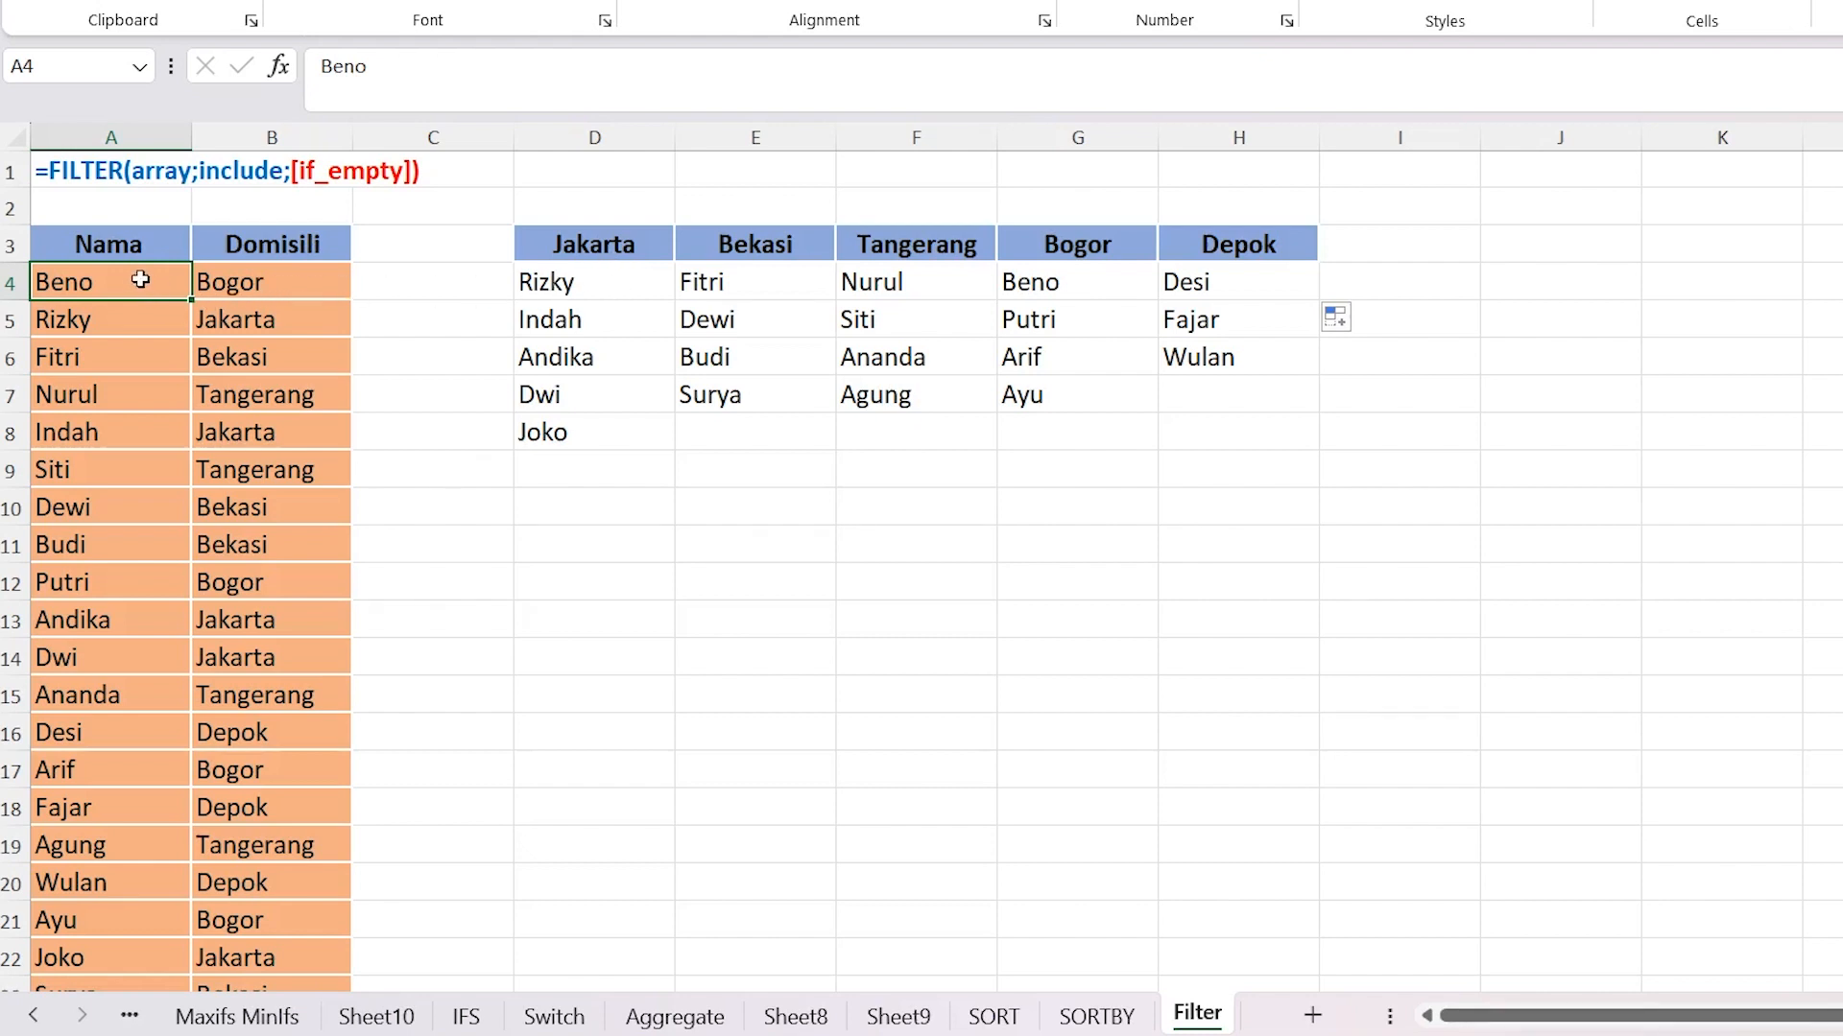
{"action": "left_click", "coordinate": [278, 316]}
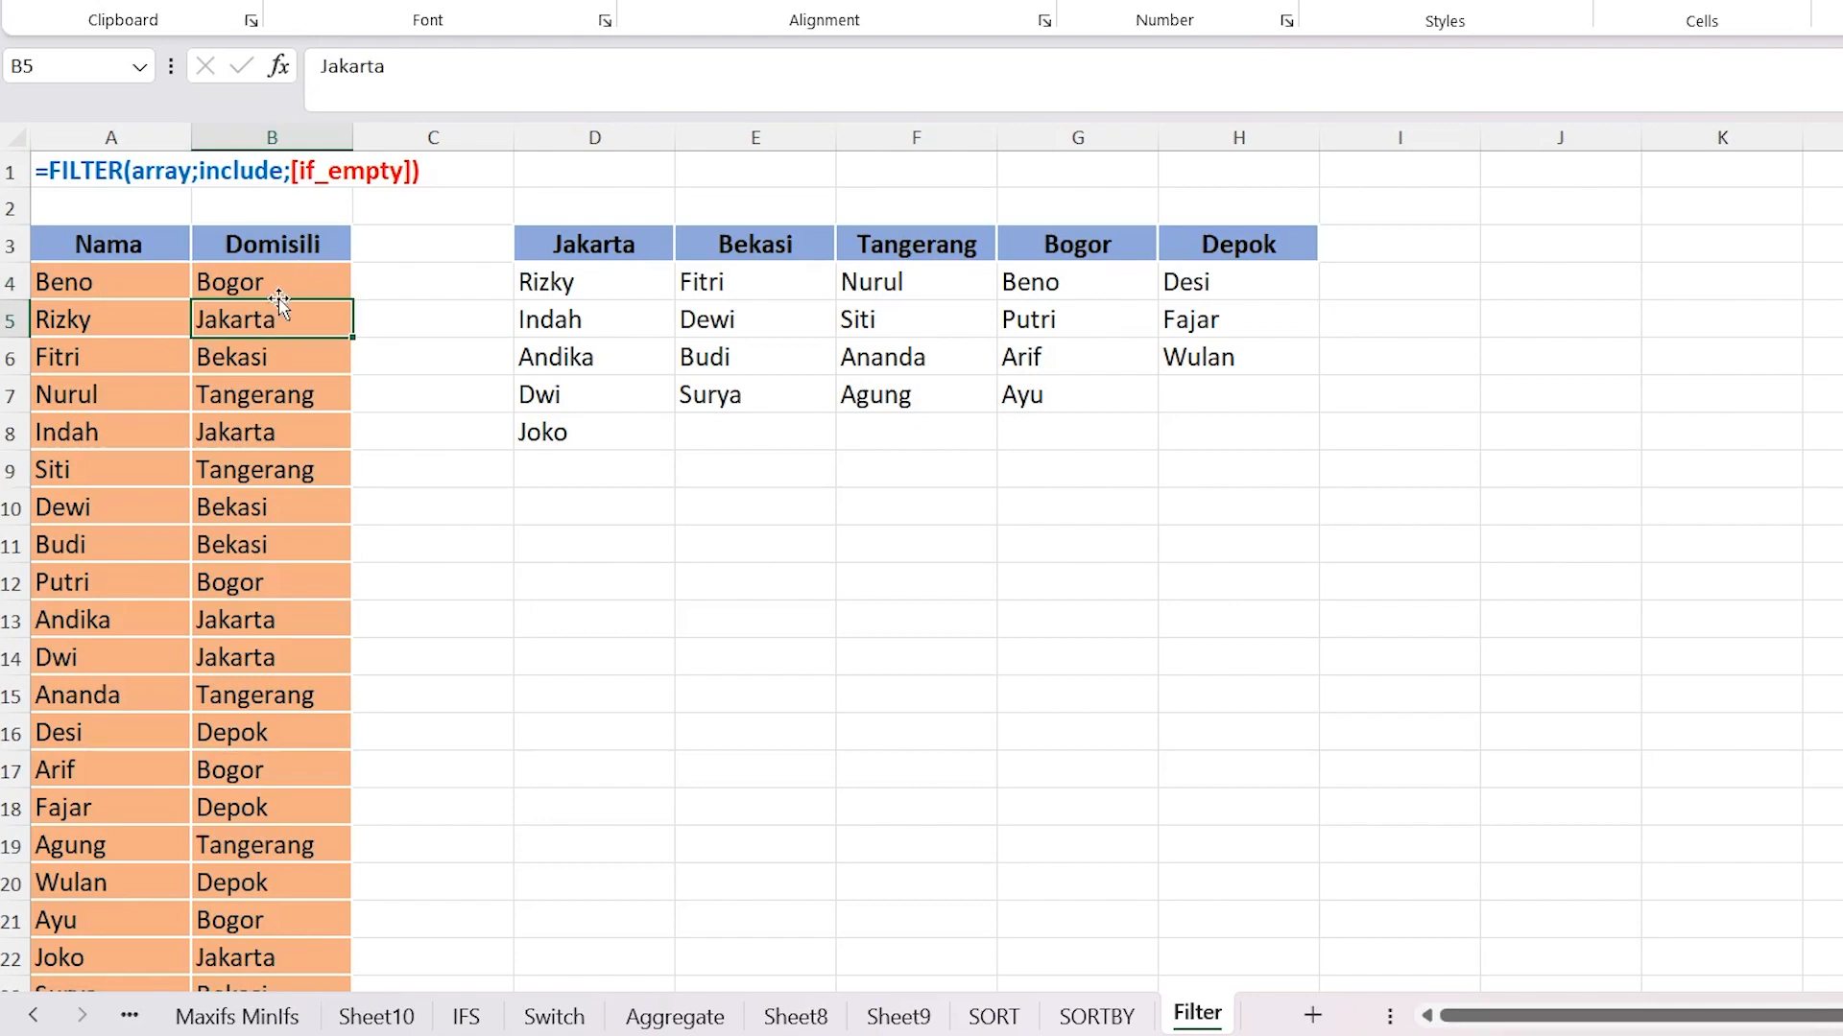
{"action": "left_click", "coordinate": [274, 282]}
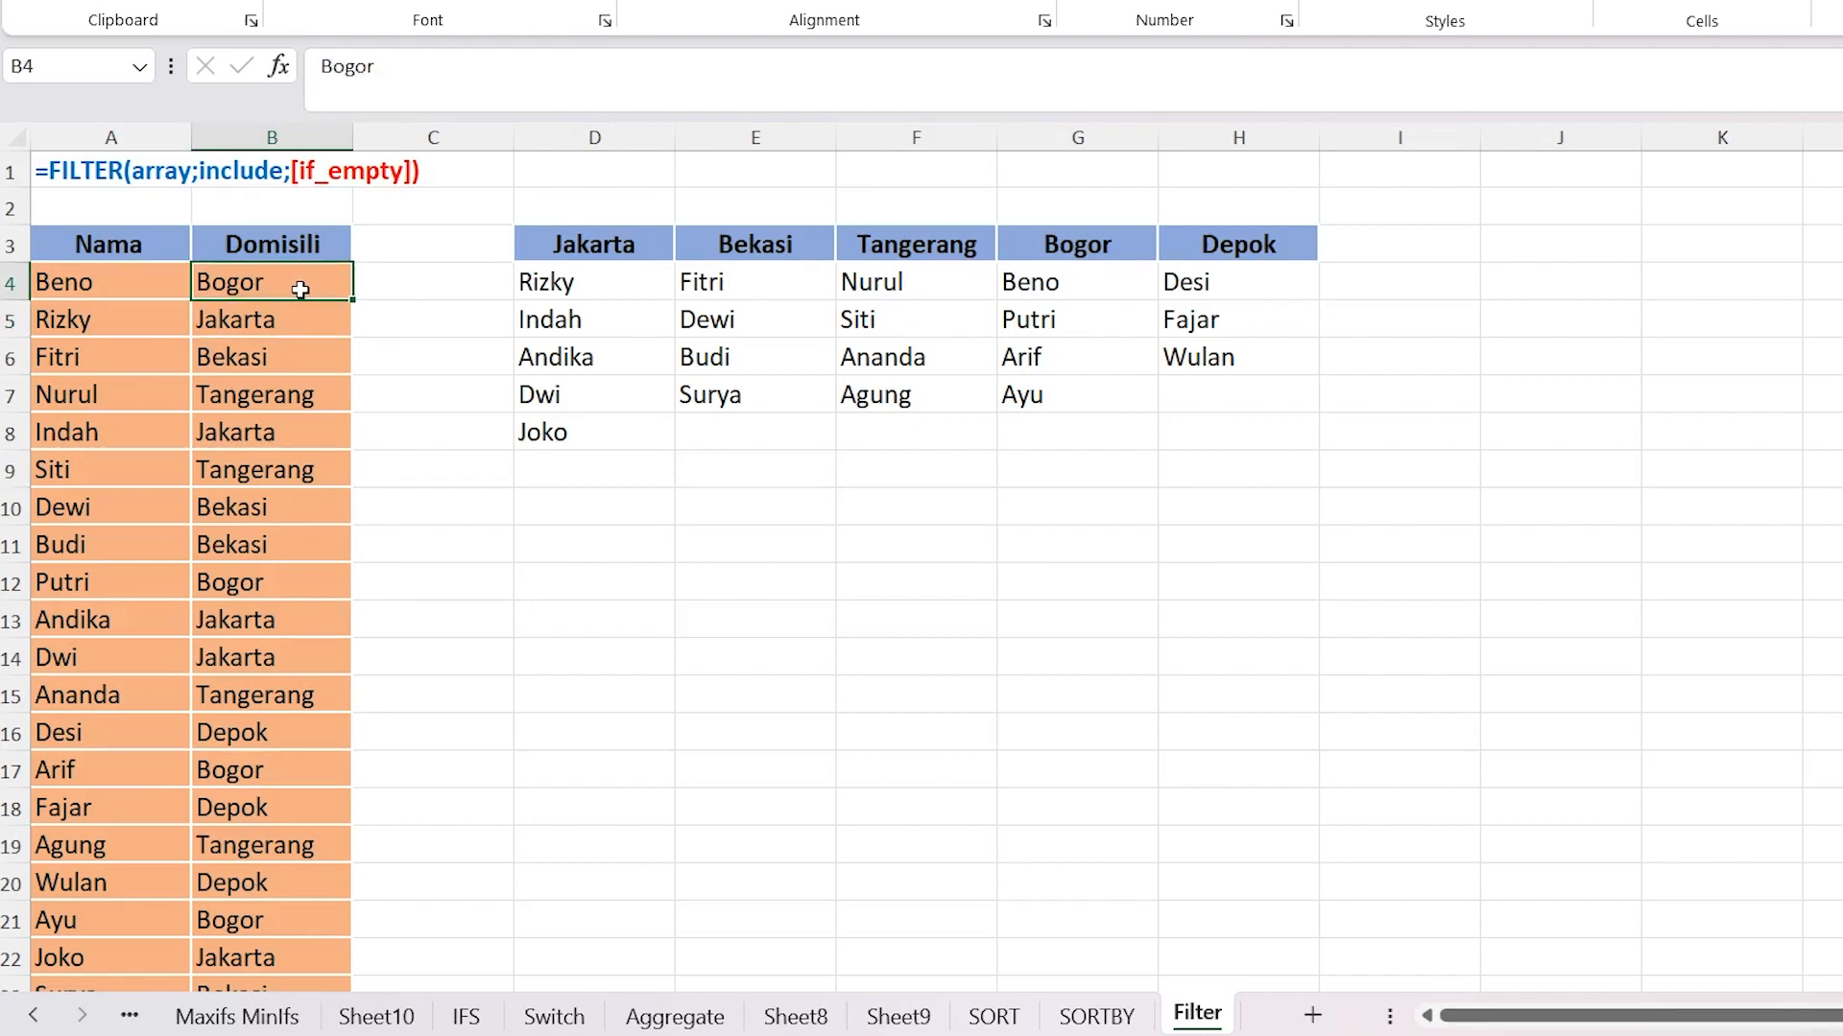
{"action": "left_click", "coordinate": [1080, 127]}
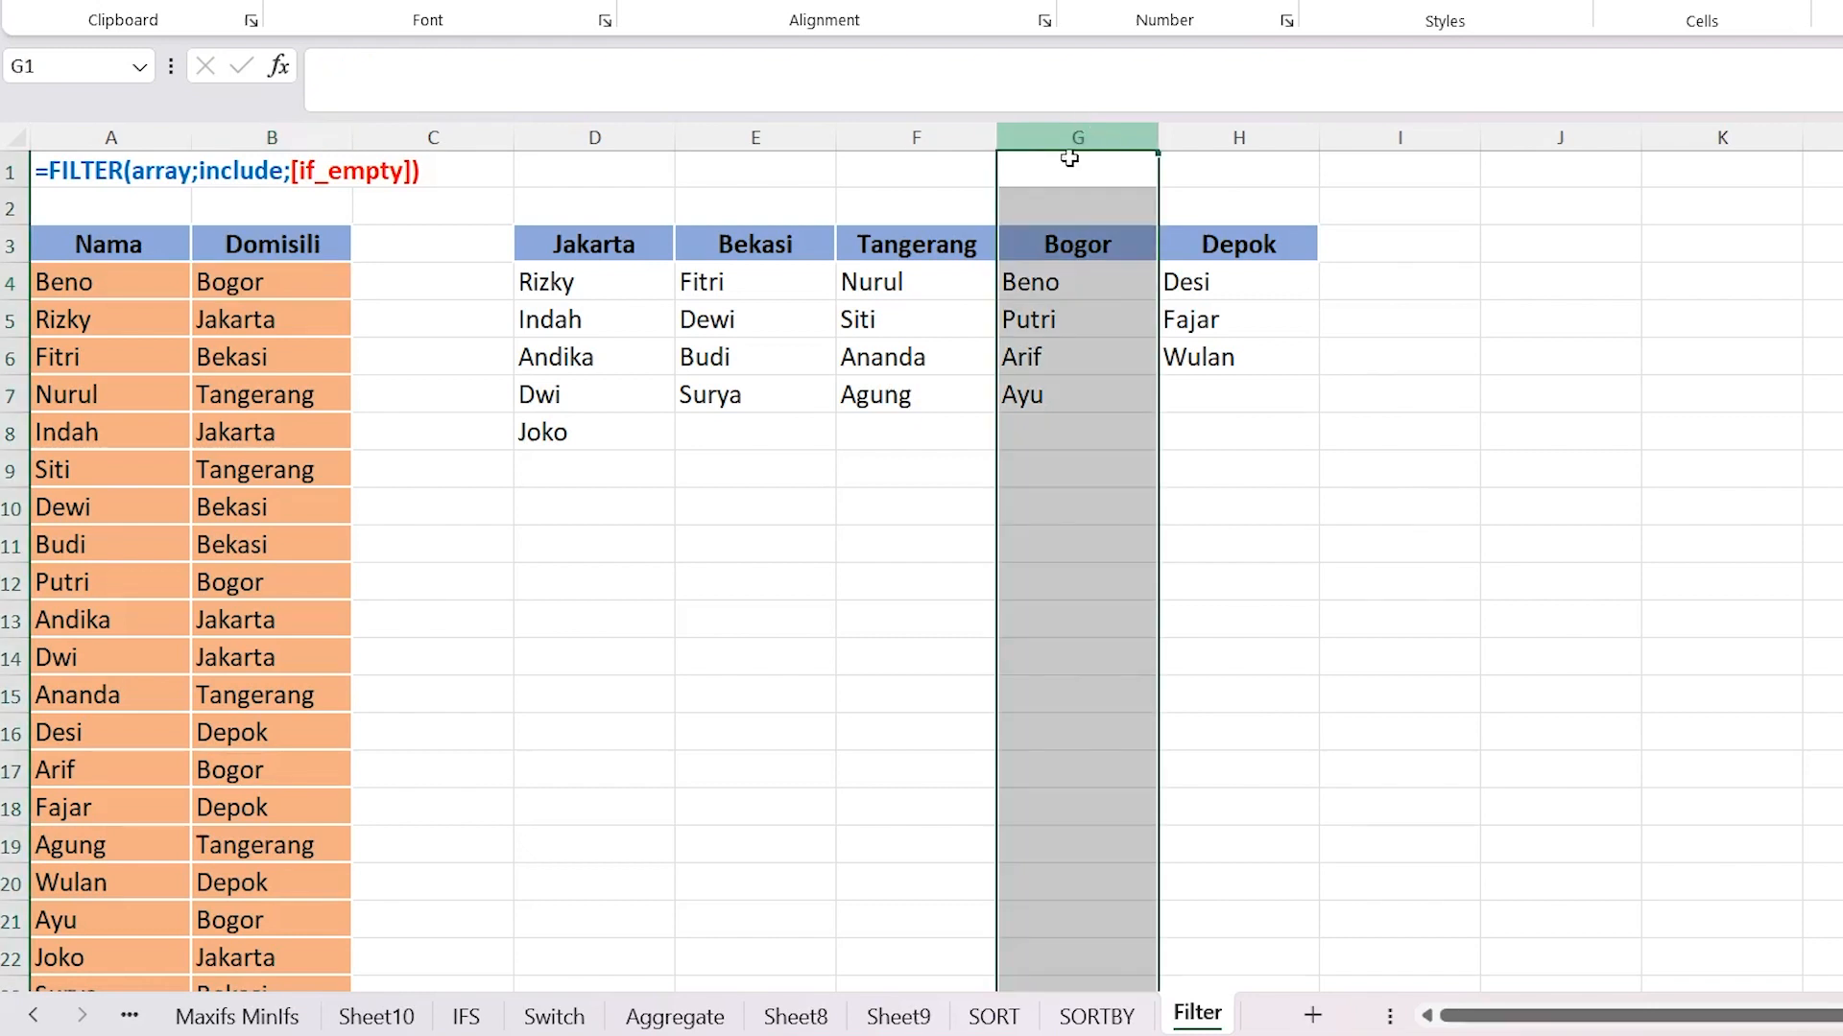
{"action": "left_click", "coordinate": [1090, 280]}
{"action": "left_click", "coordinate": [294, 277]}
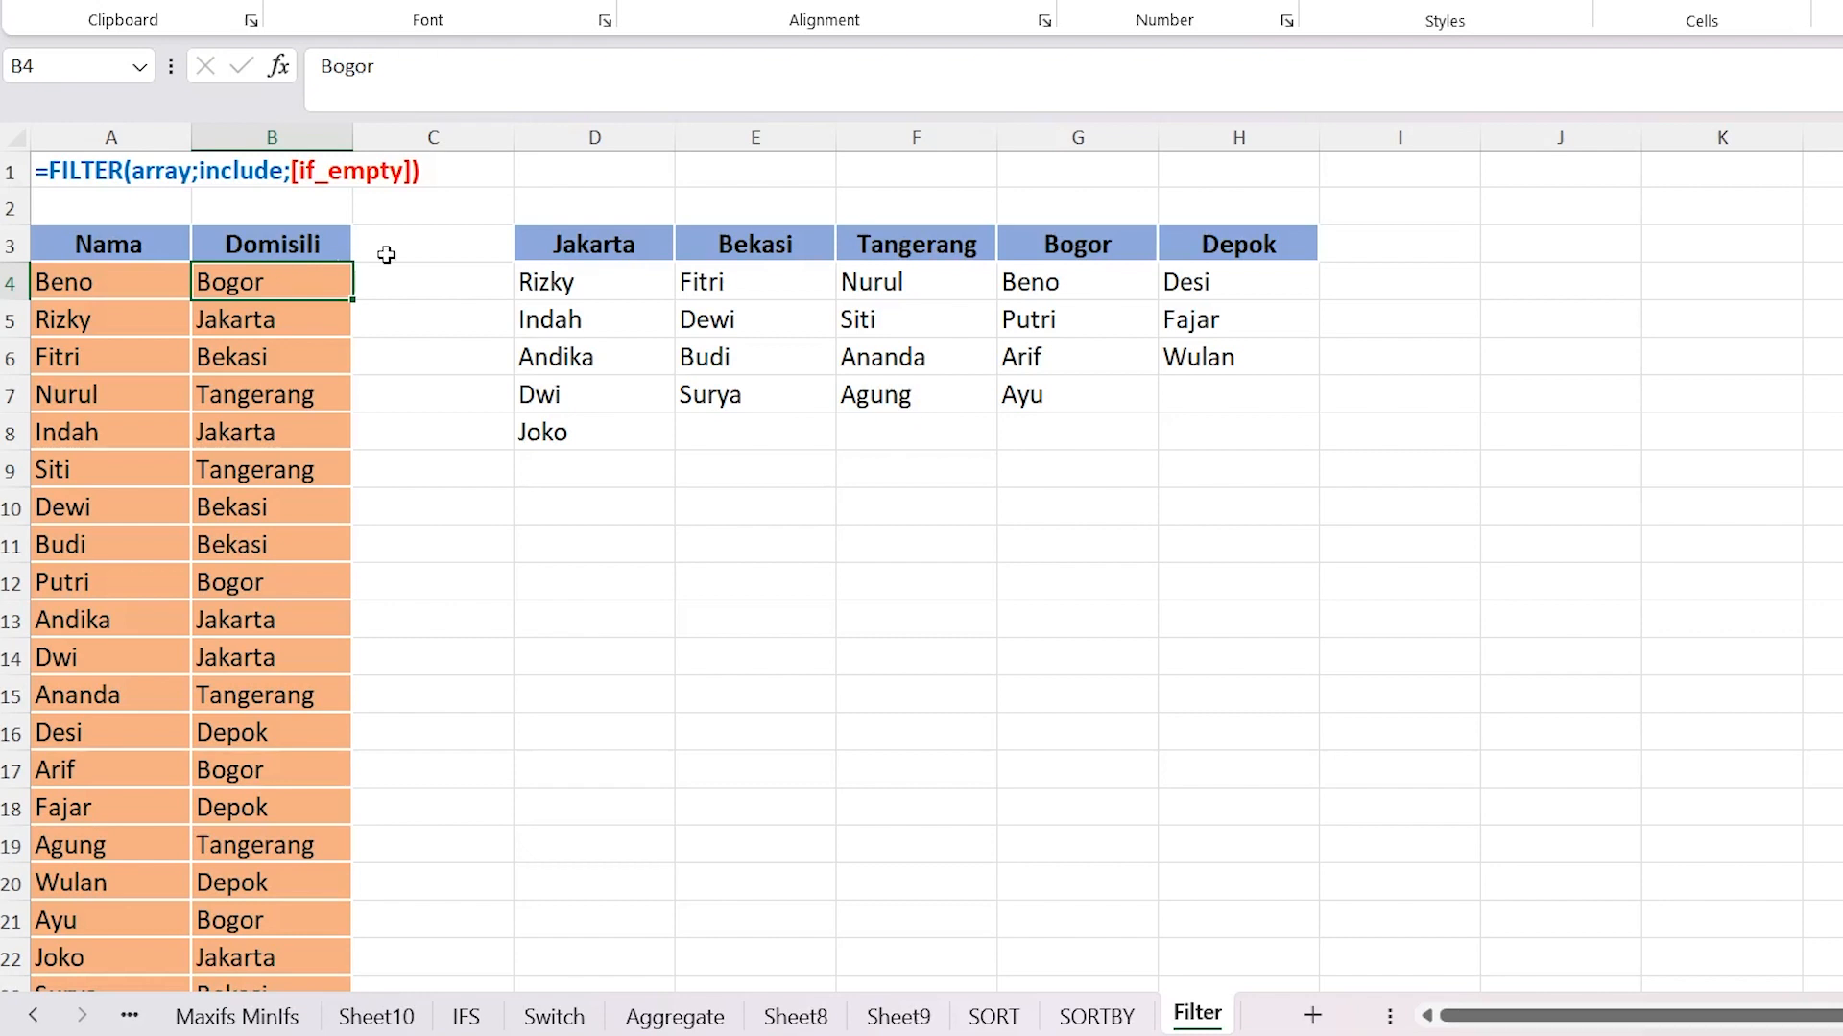
Step: Change the first row's domicile in B4 to Bekasi and check the filtered lists under Bogor and Bekasi
{"action": "left_click", "coordinate": [727, 128]}
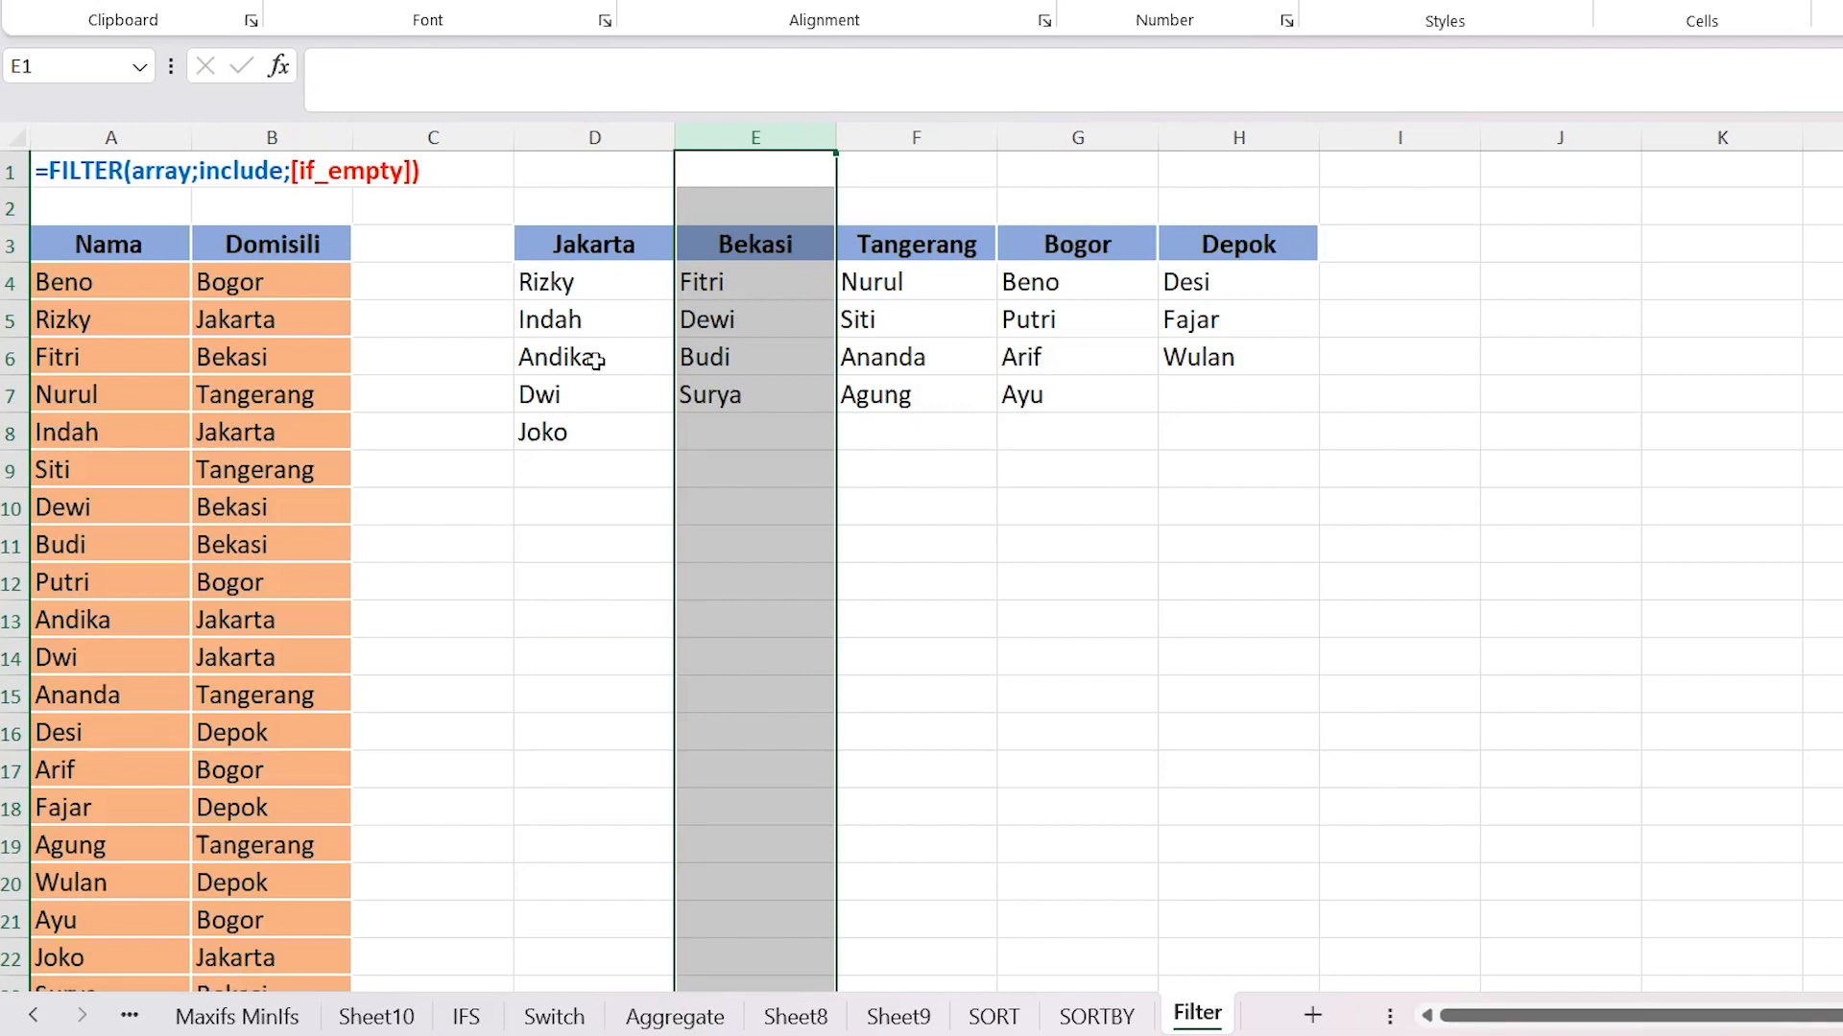
{"action": "left_click", "coordinate": [285, 283]}
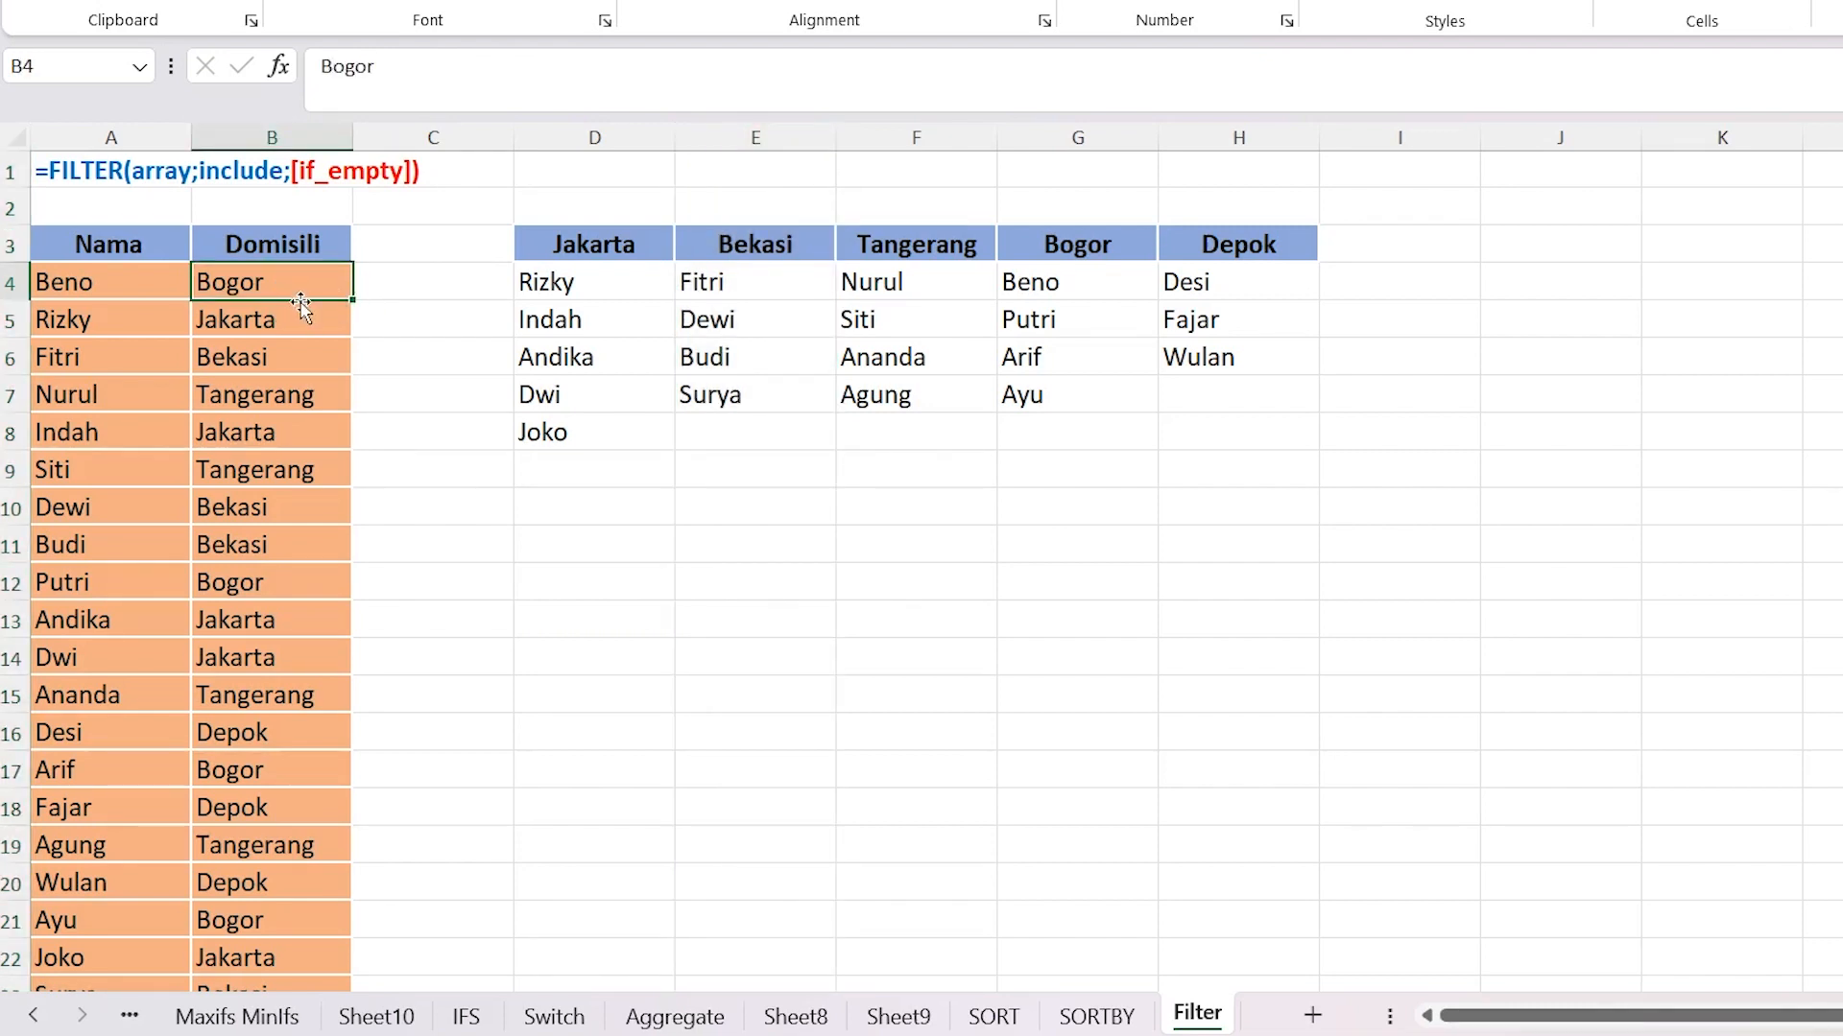
{"action": "type", "text": "Beka"}
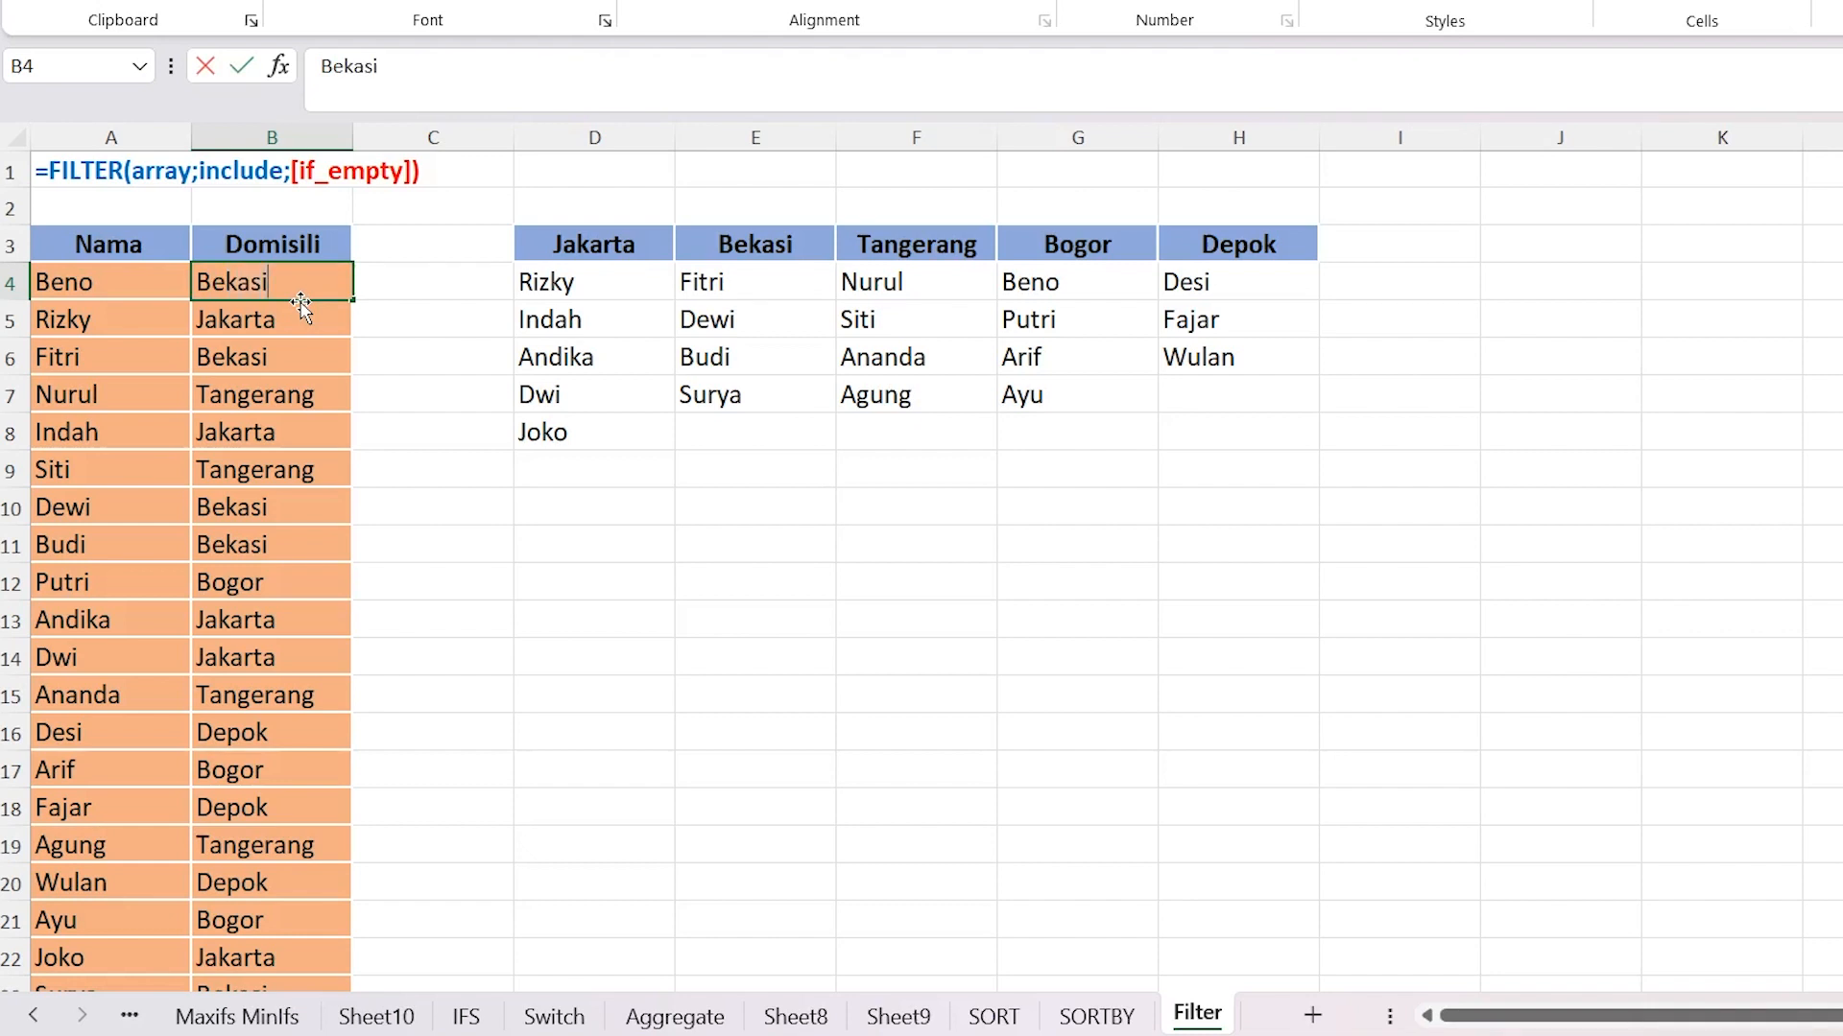
{"action": "type", "text": "si"}
{"action": "key", "text": "Return"}
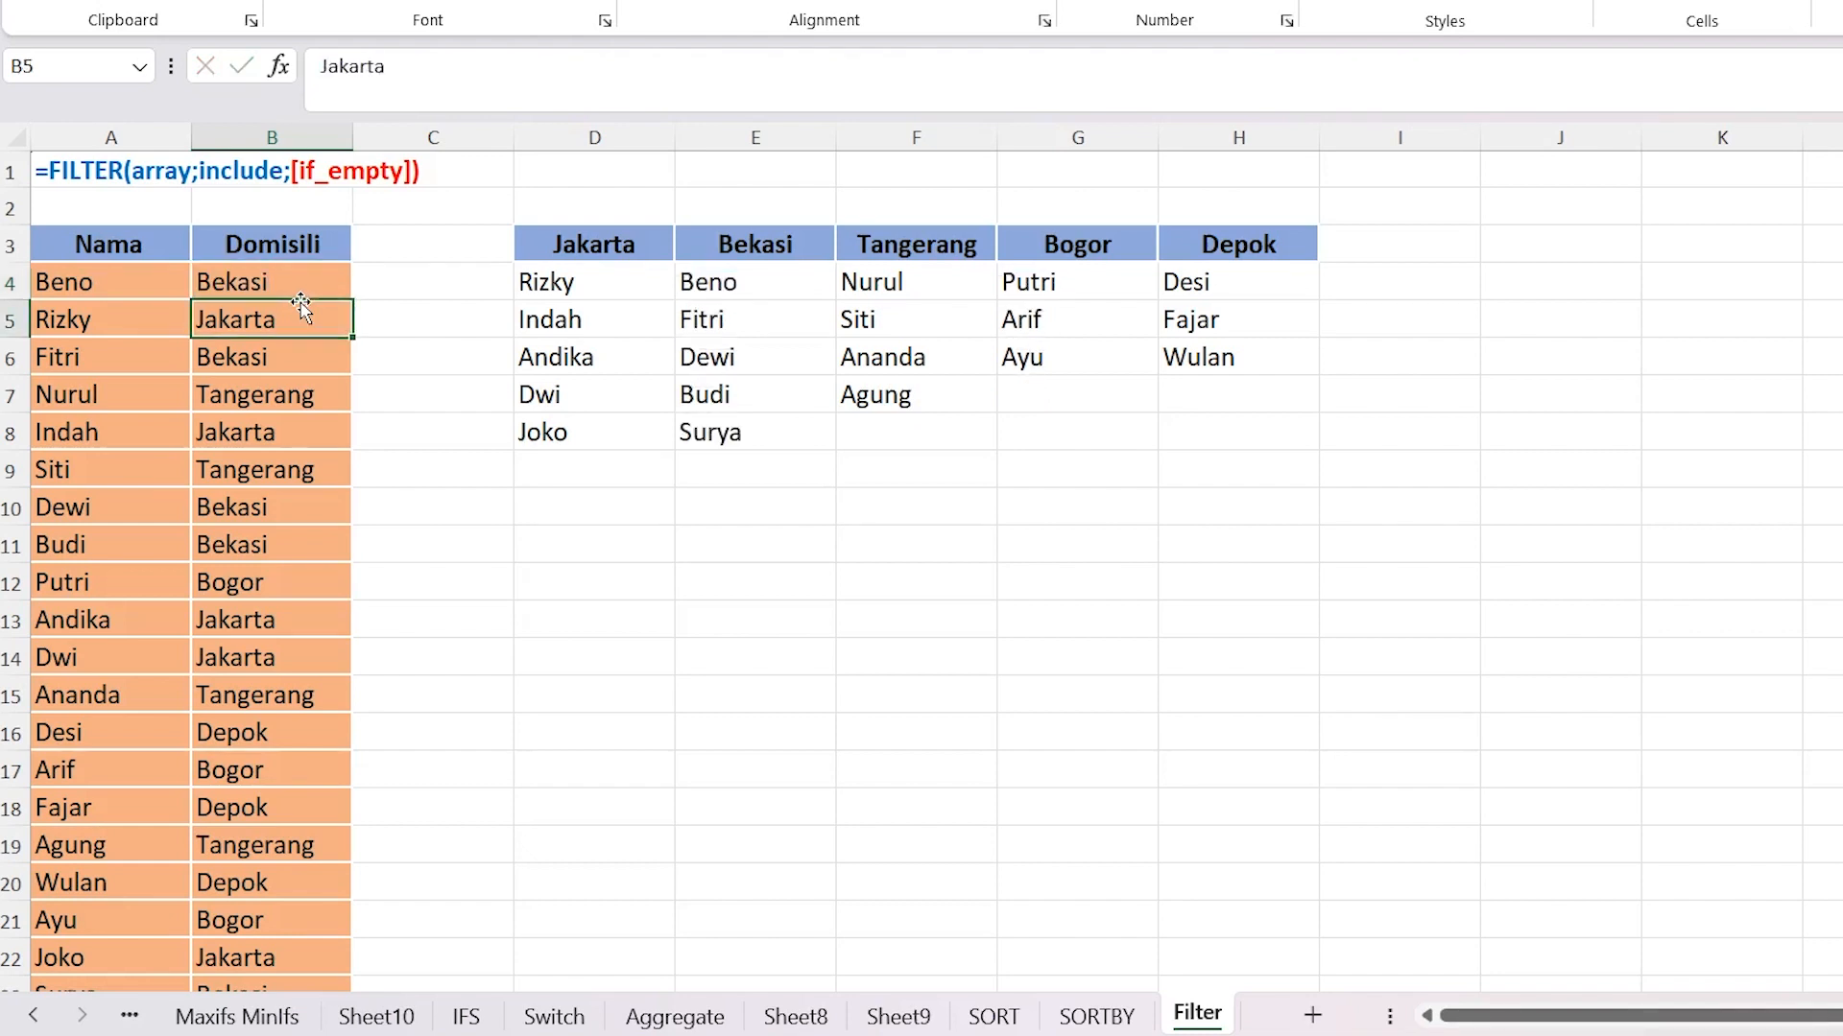
{"action": "left_click", "coordinate": [1078, 134]}
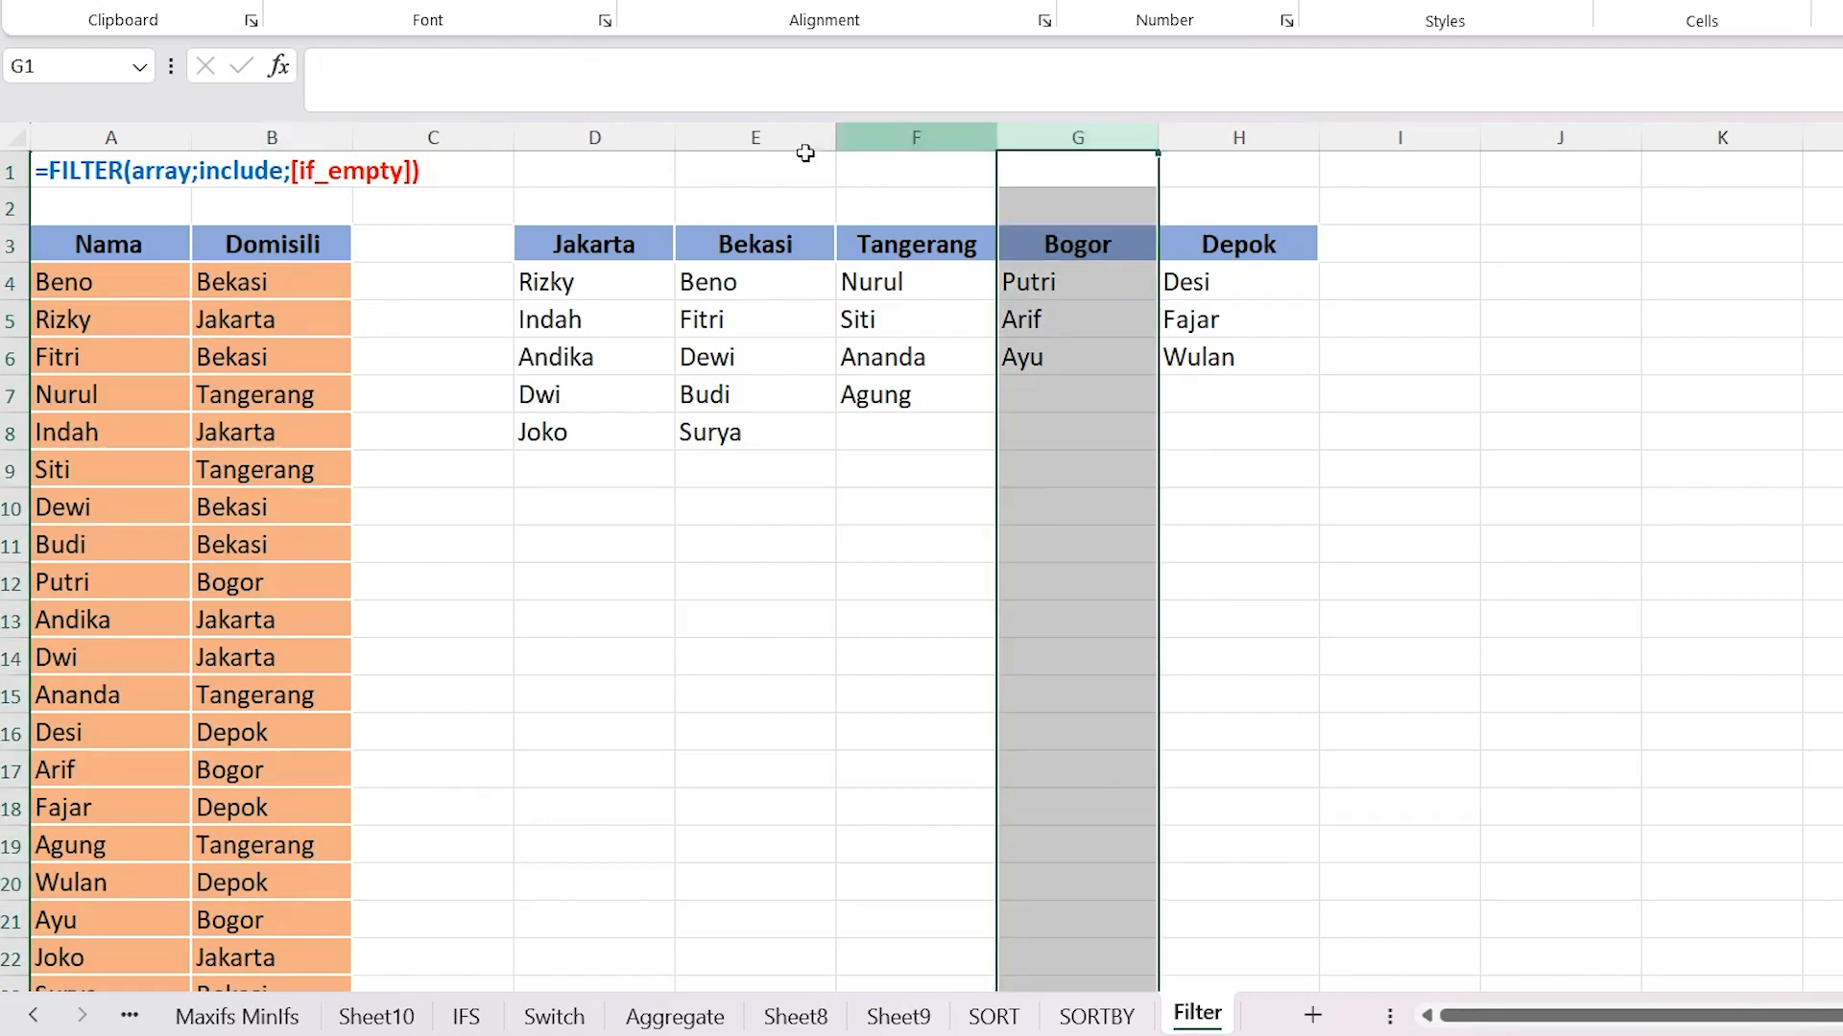
{"action": "left_click", "coordinate": [754, 135]}
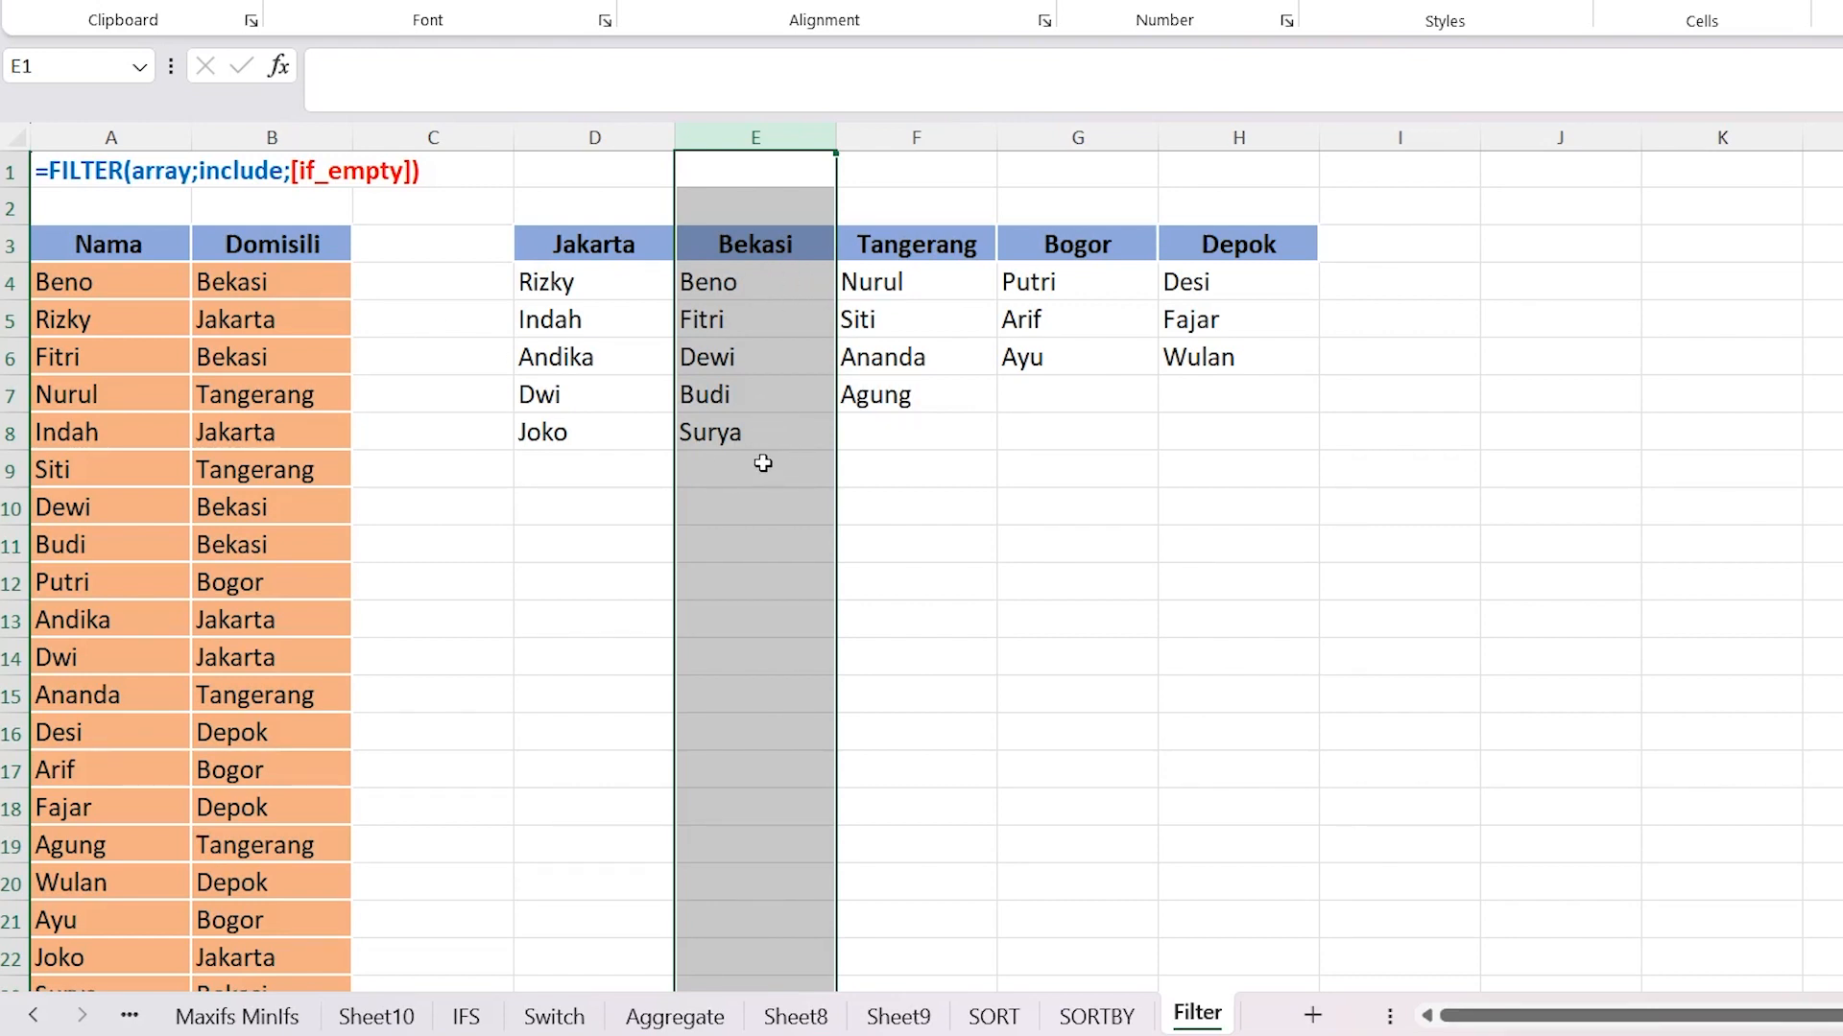
{"action": "left_click", "coordinate": [758, 429]}
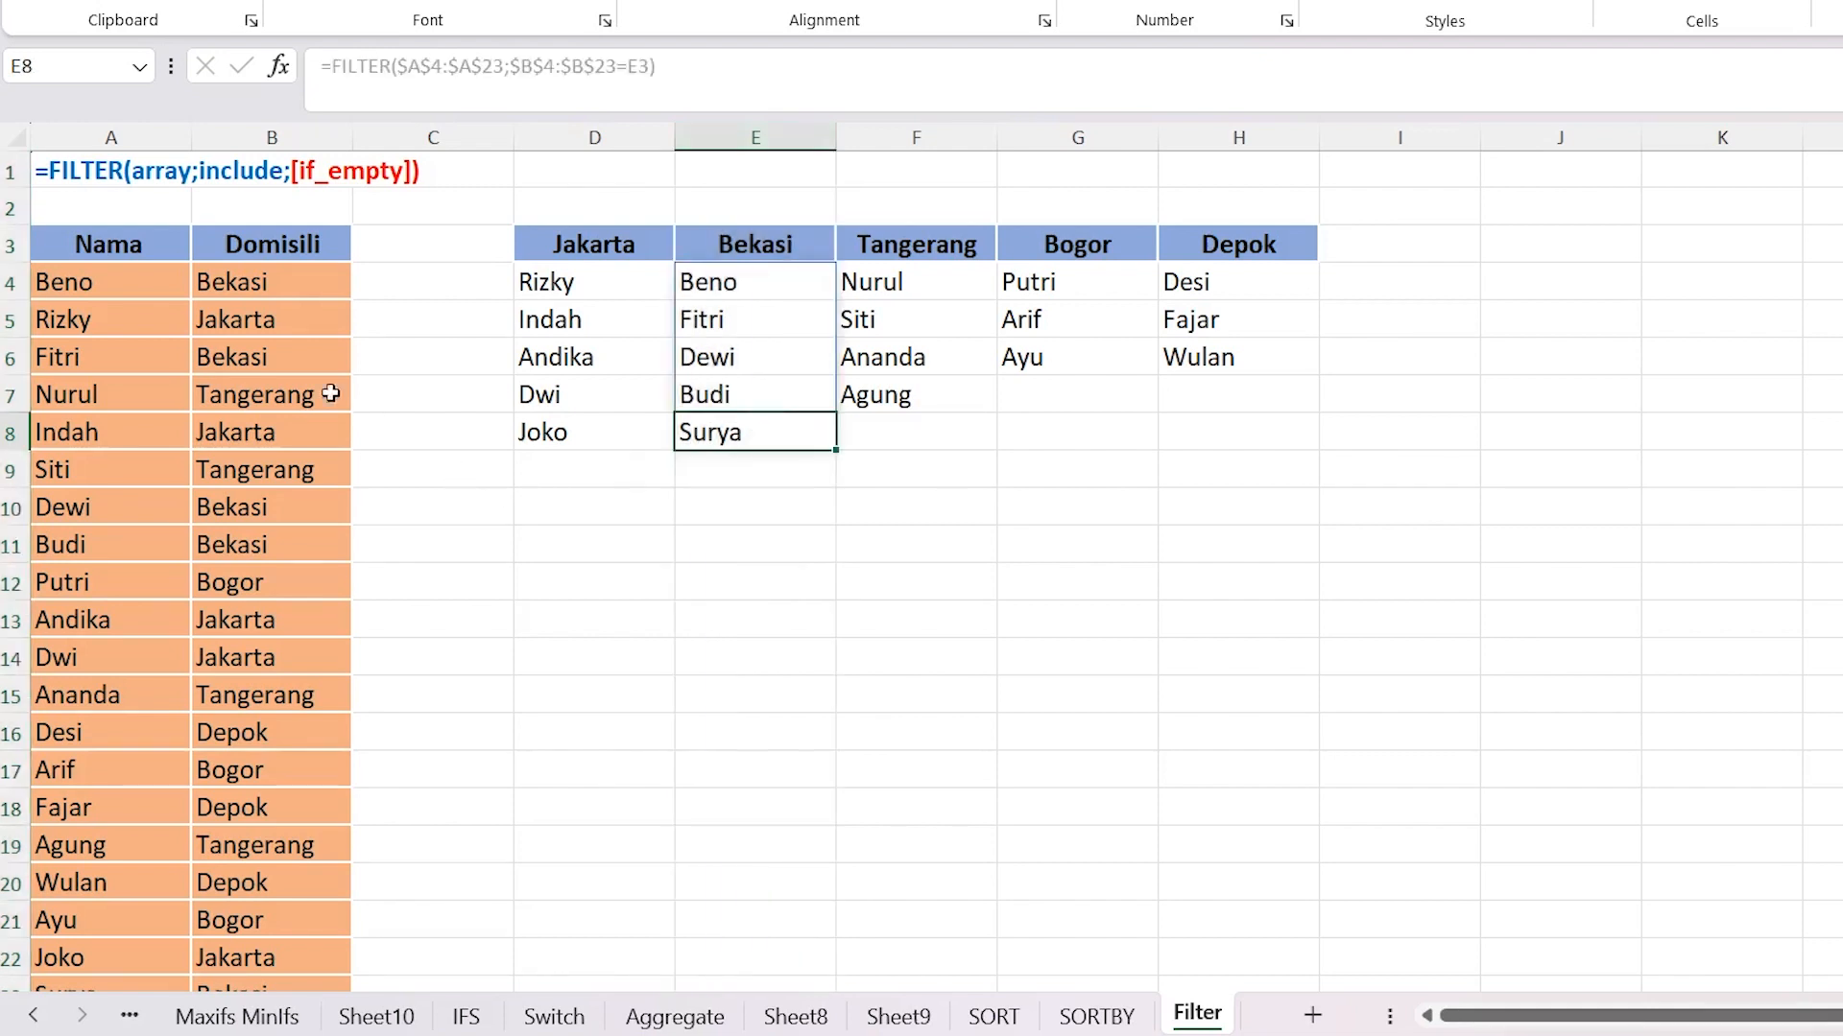
{"action": "left_click", "coordinate": [248, 394]}
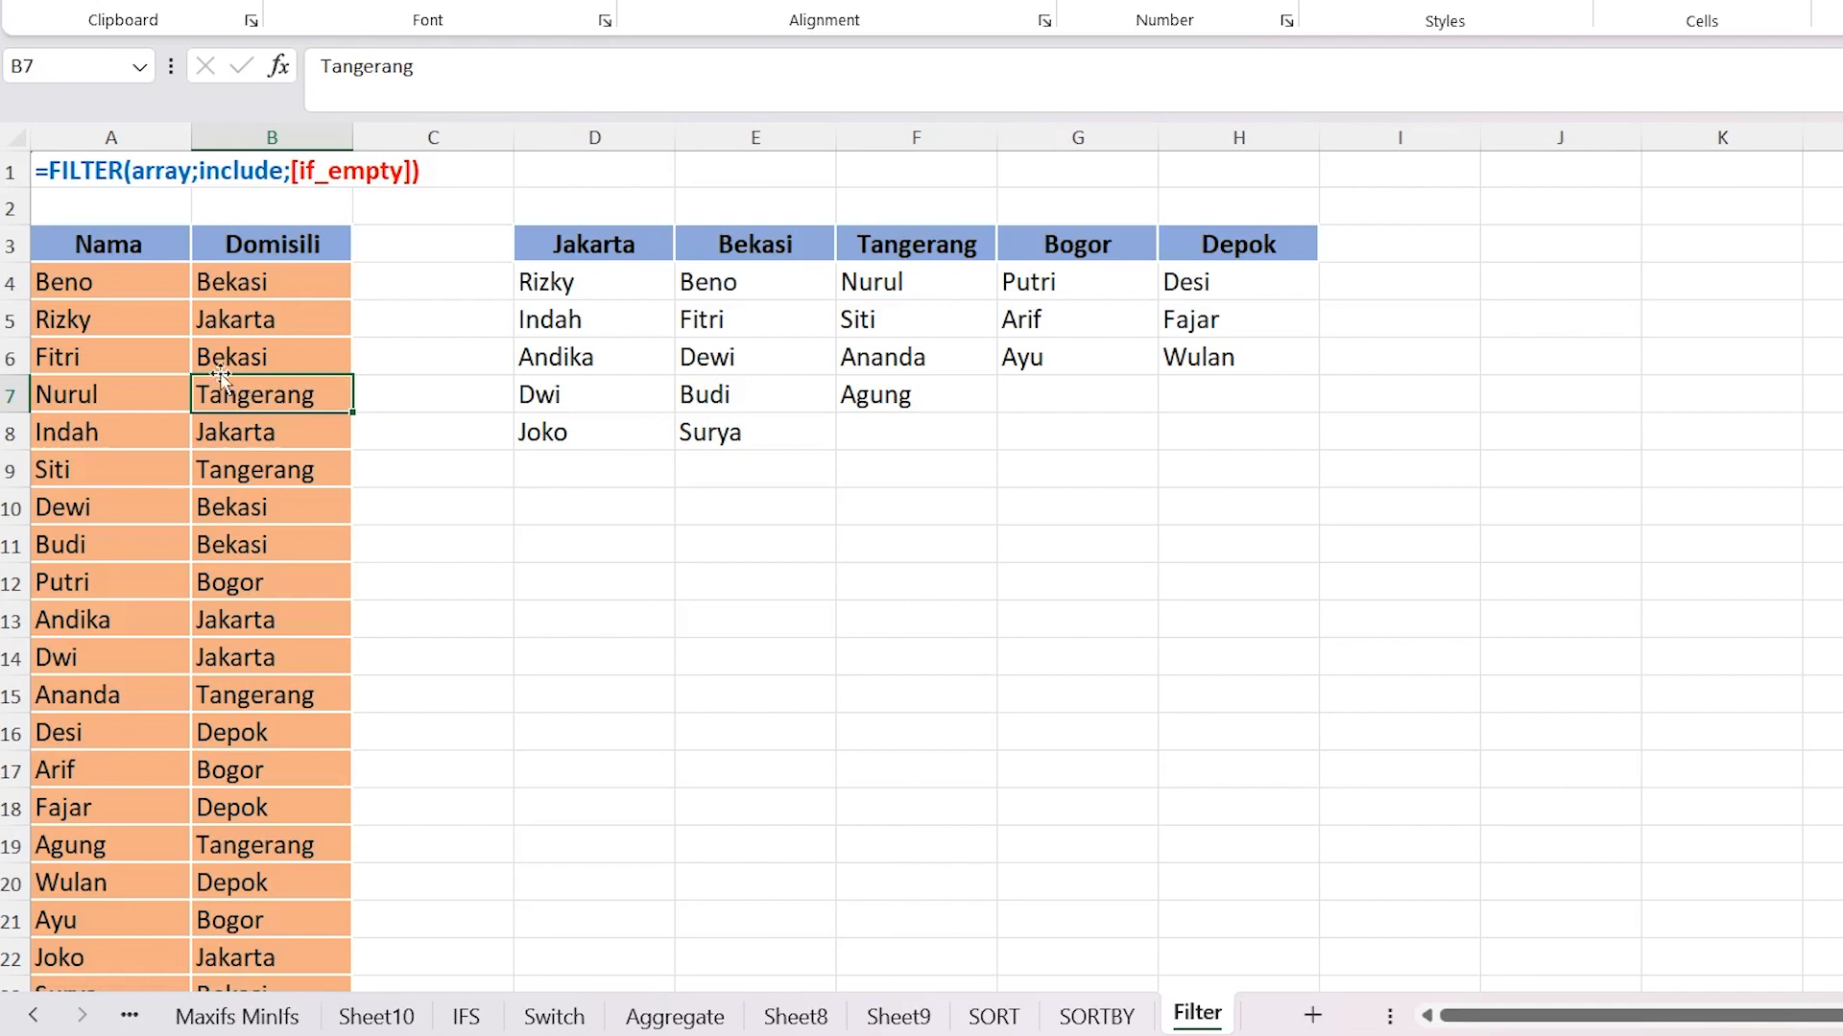
Step: Replace the first person's name in A4 with a different name and check the filtered list under Bekasi
{"action": "left_click", "coordinate": [104, 277]}
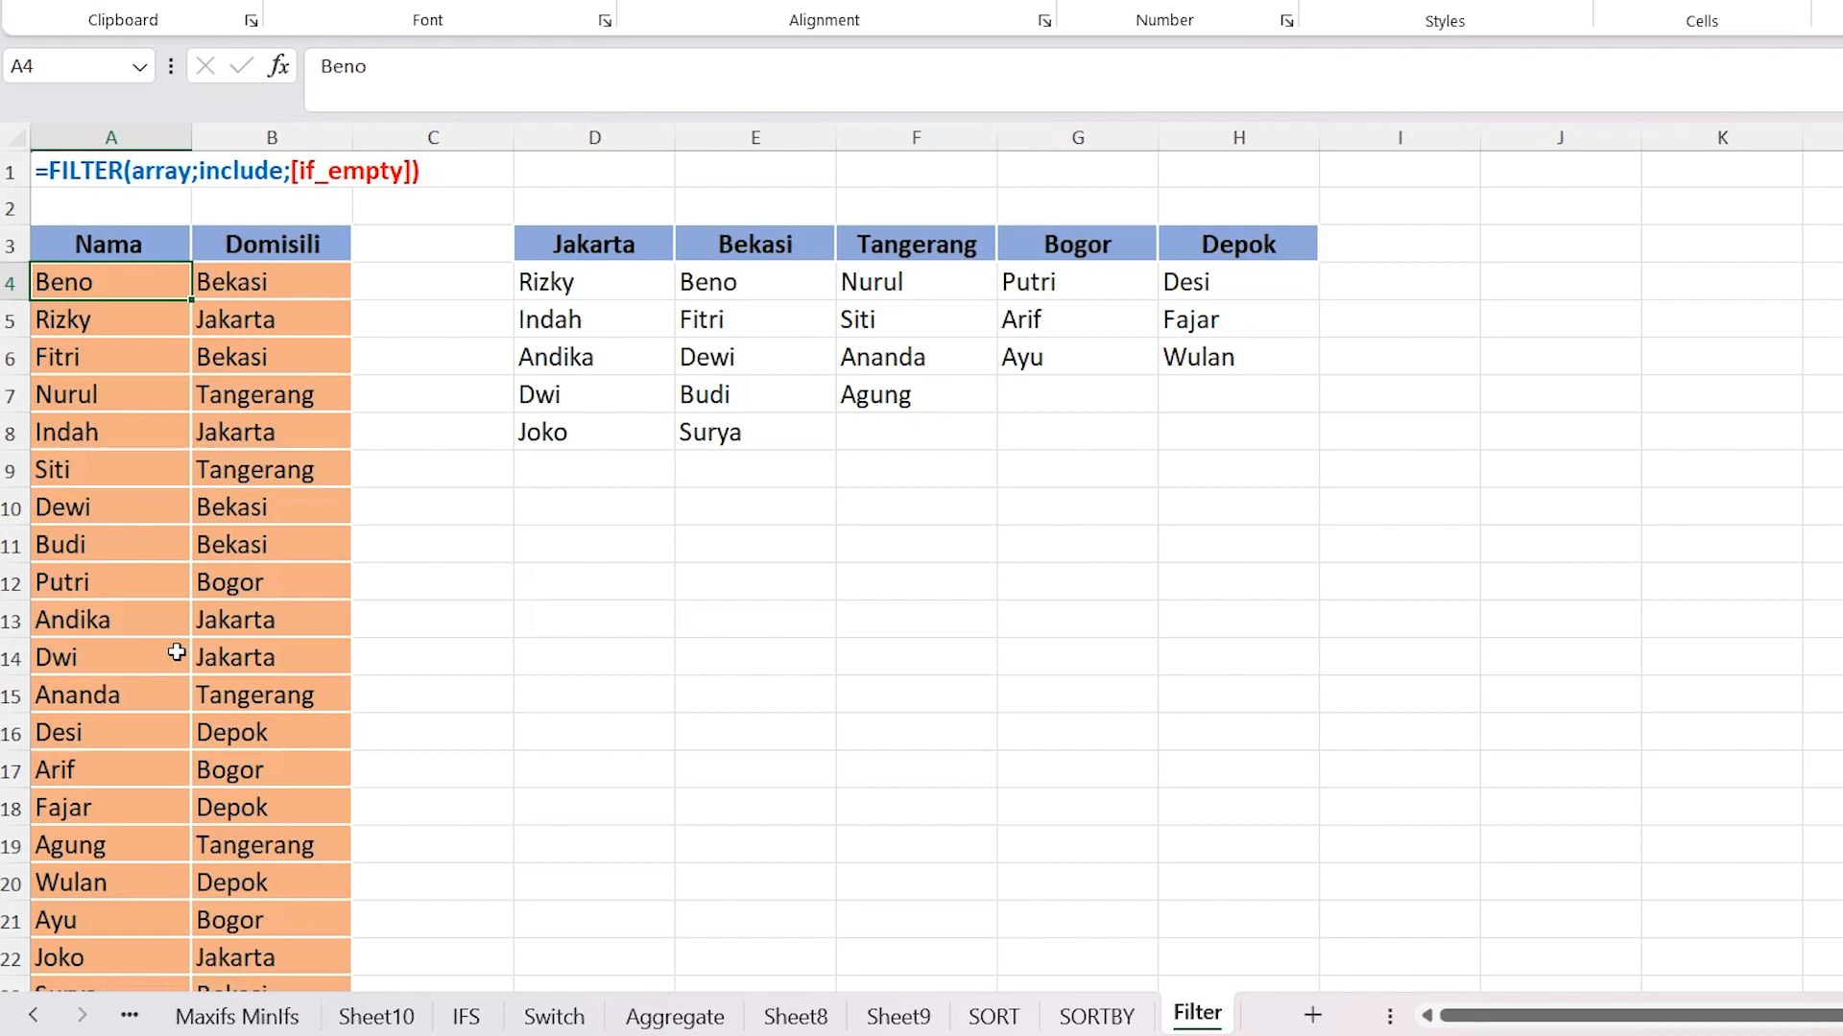
{"action": "type", "text": "Ahmad"}
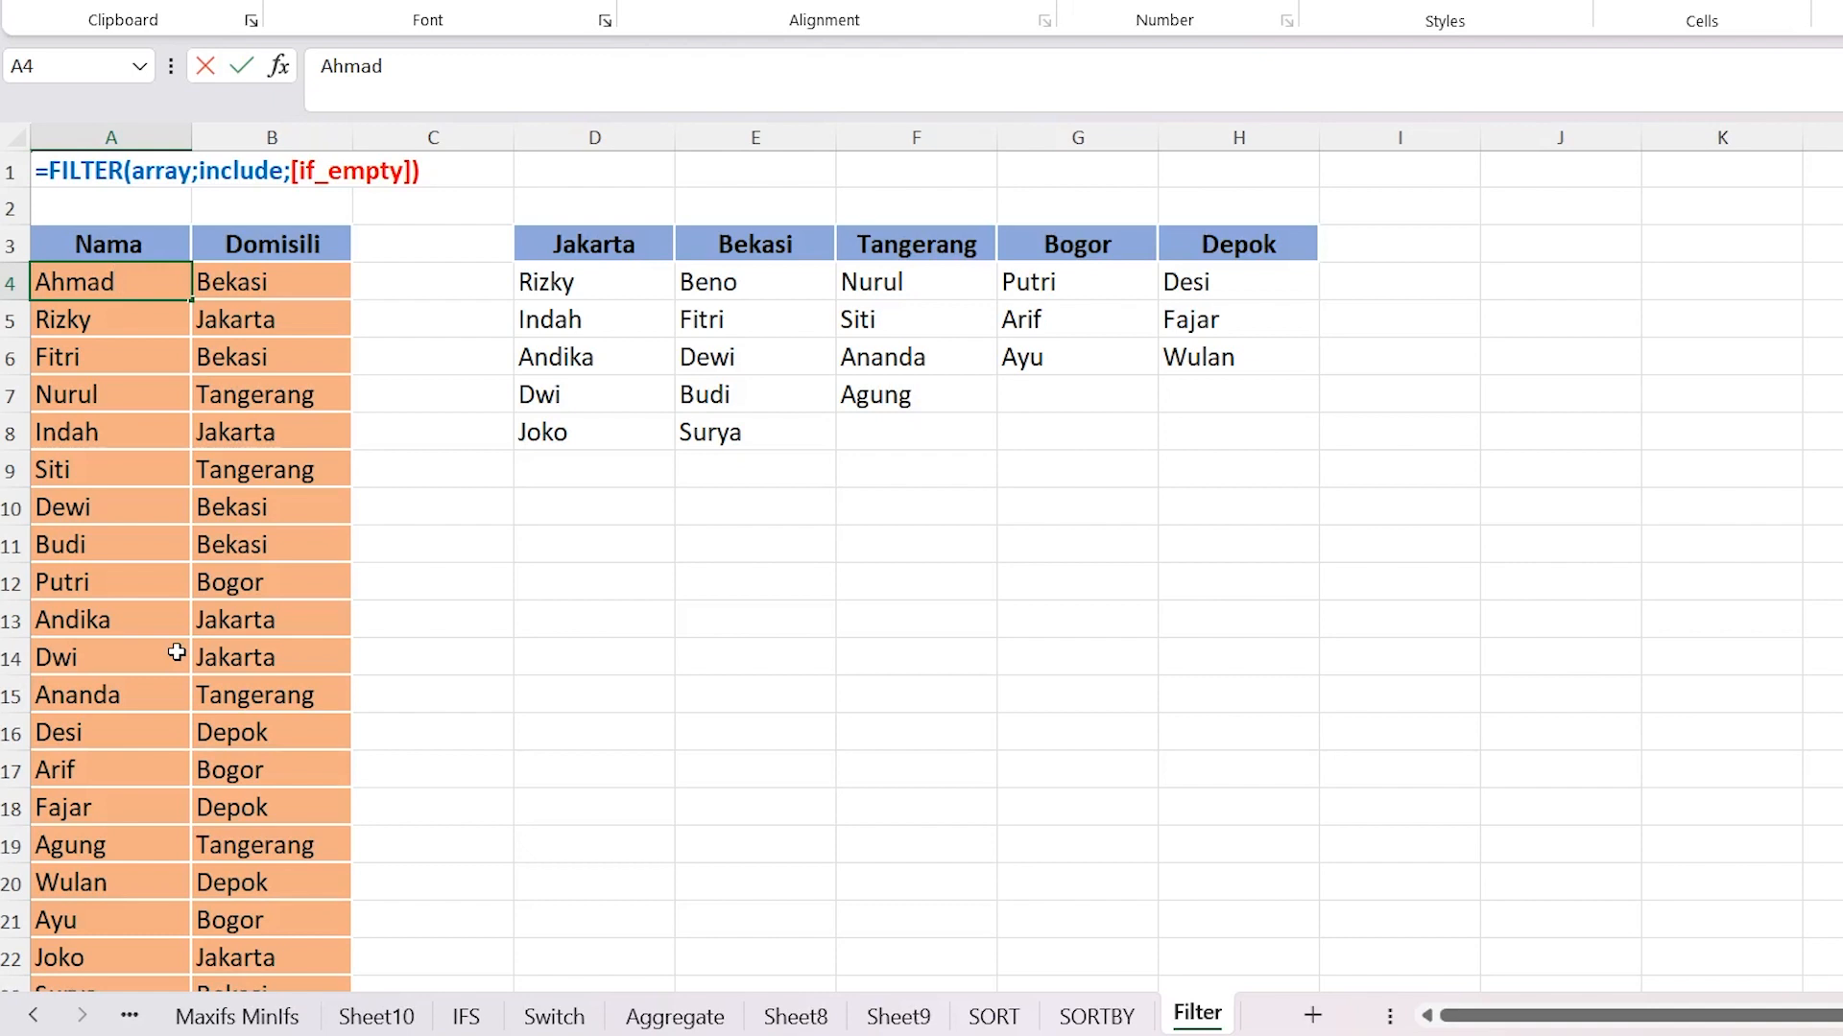
{"action": "key", "text": "Return"}
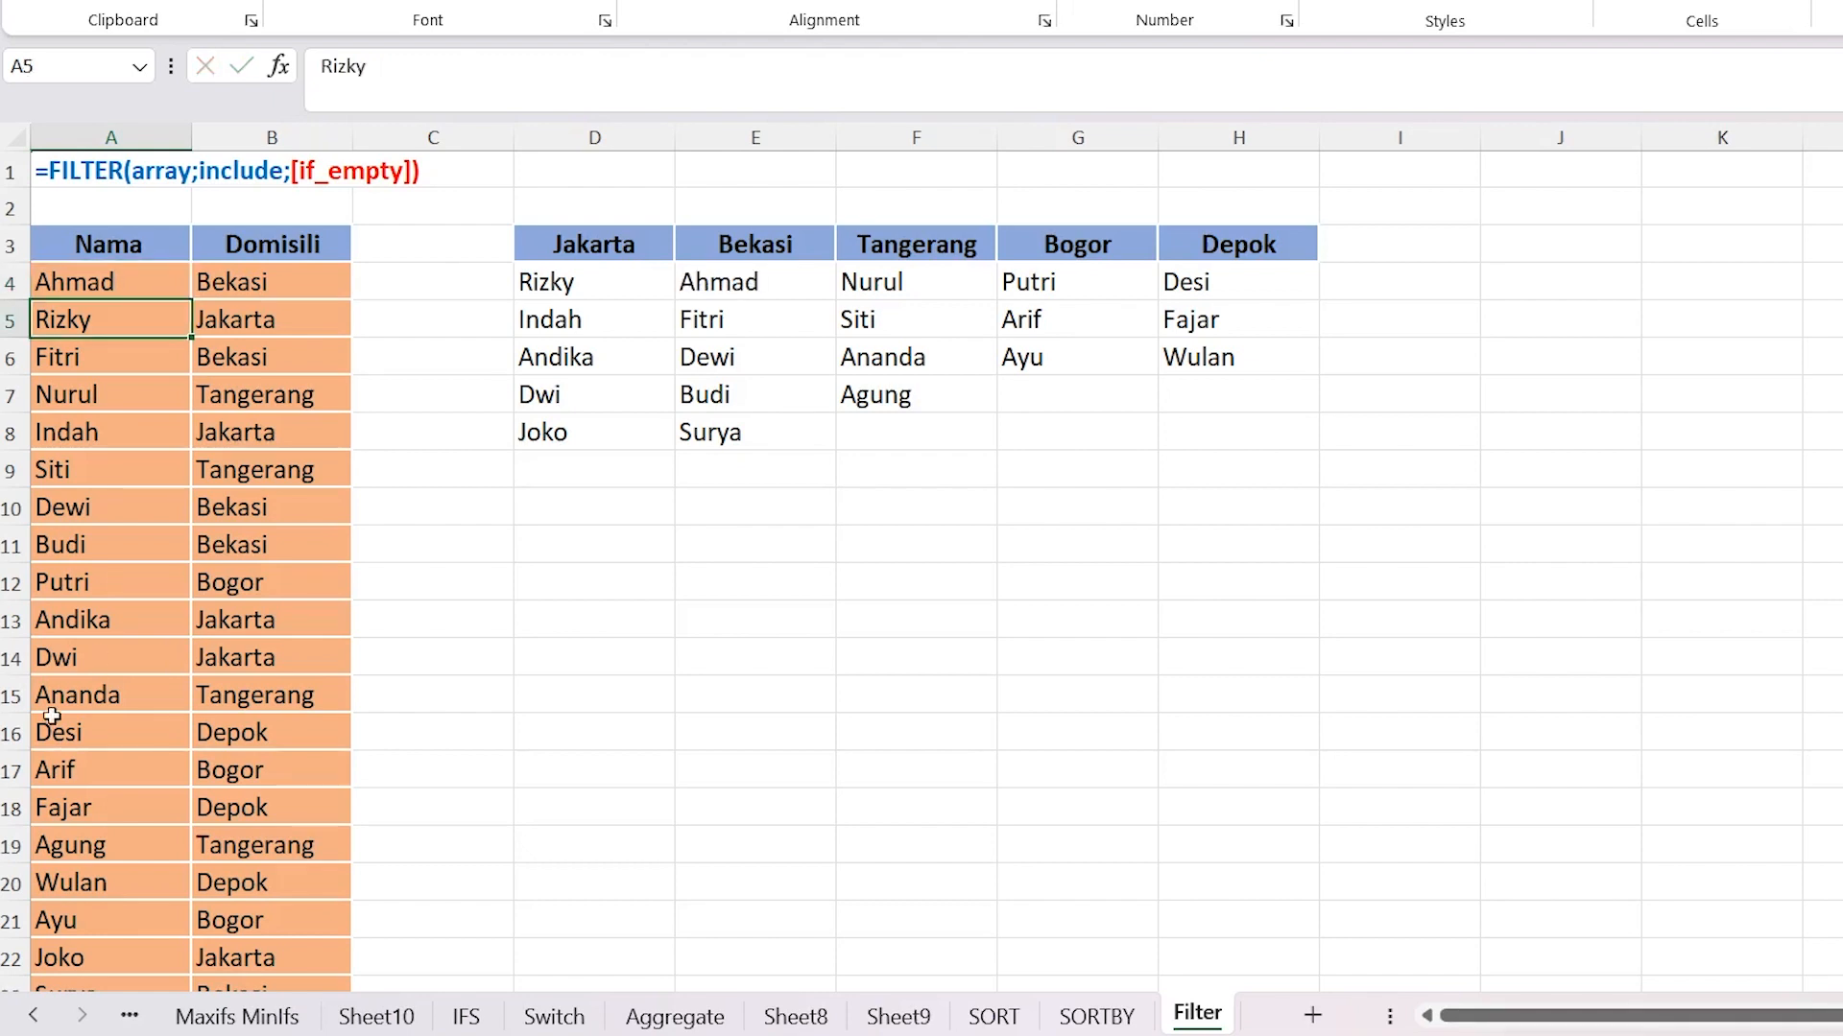
{"action": "left_click", "coordinate": [773, 139]}
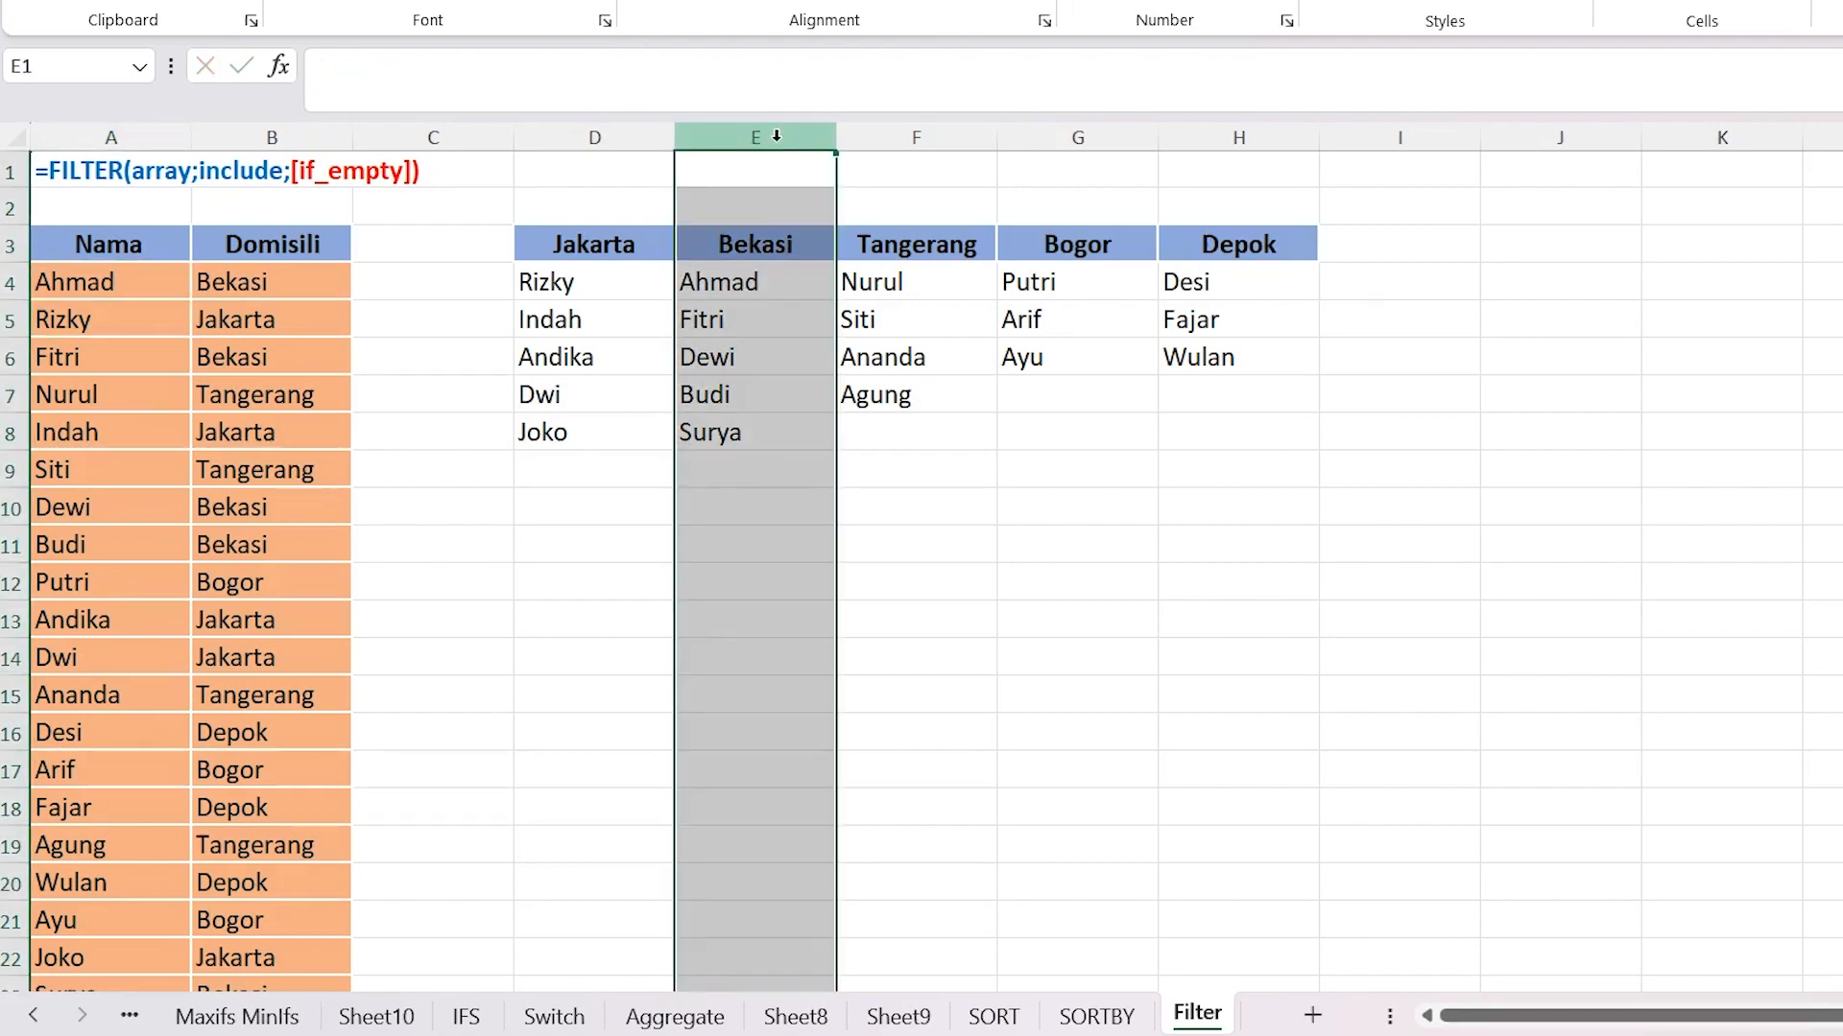
{"action": "left_click", "coordinate": [778, 271]}
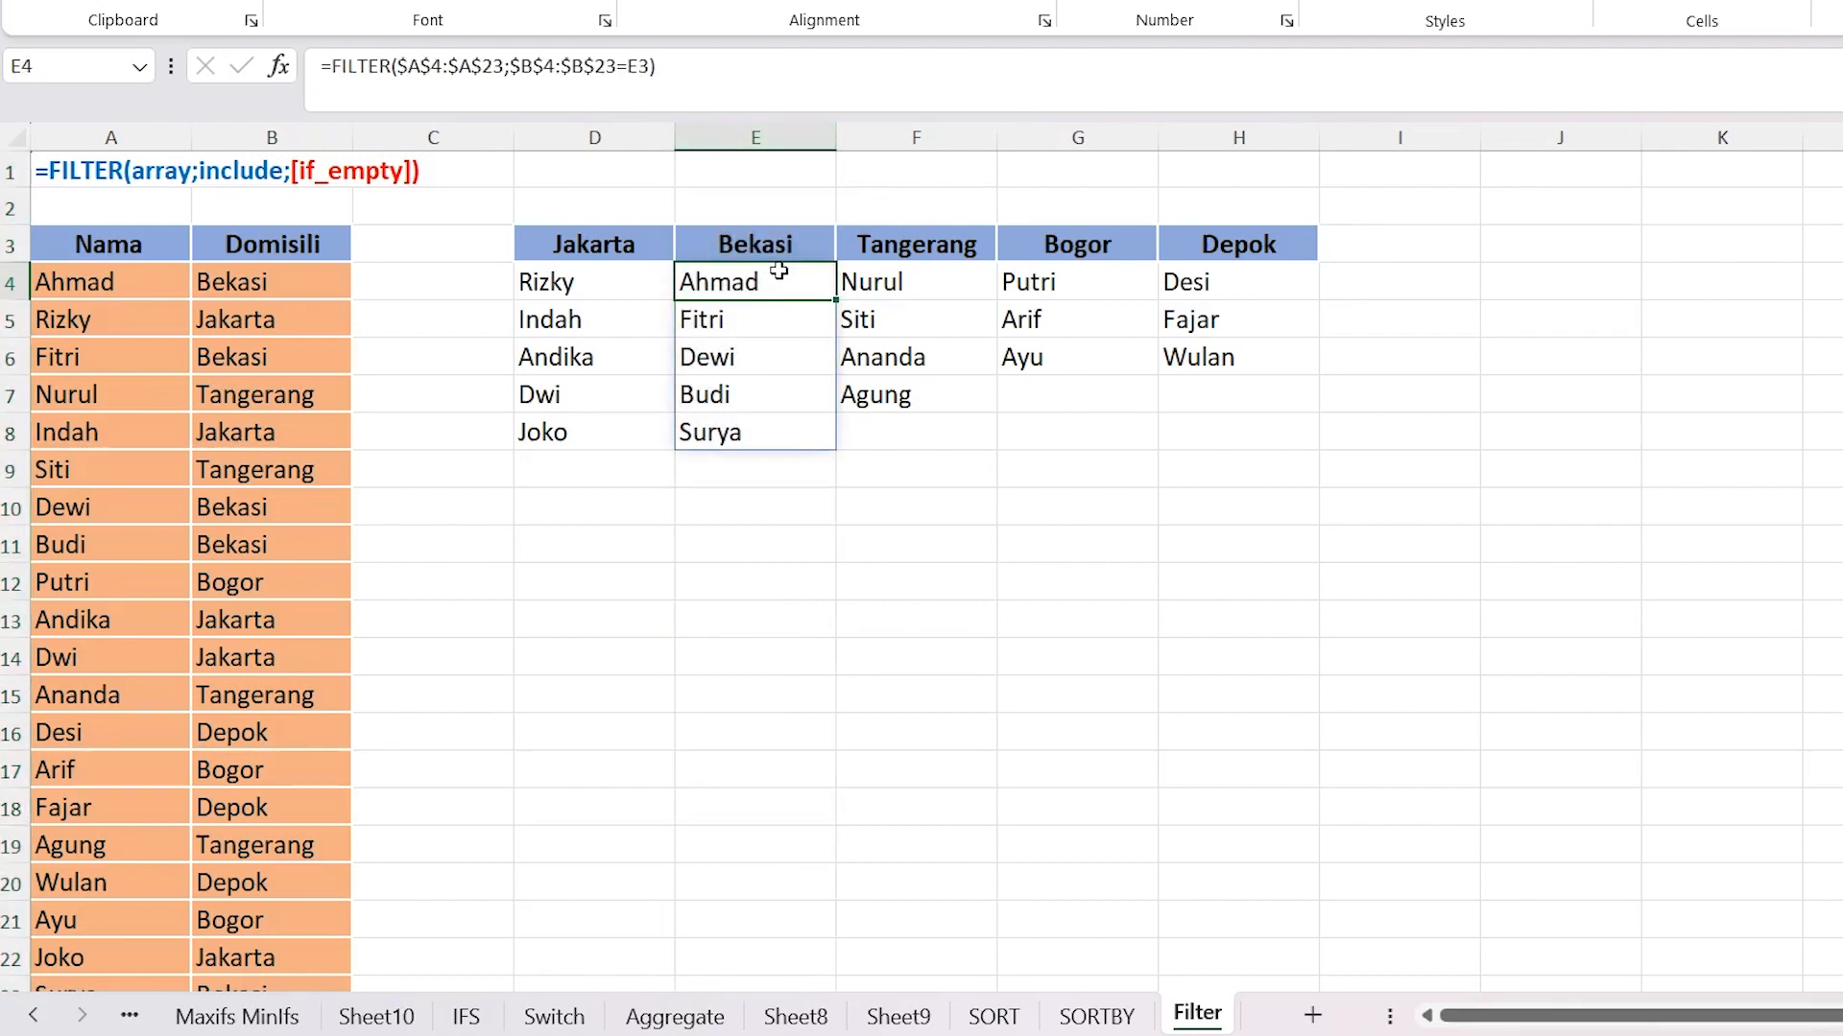
{"action": "left_click", "coordinate": [564, 499]}
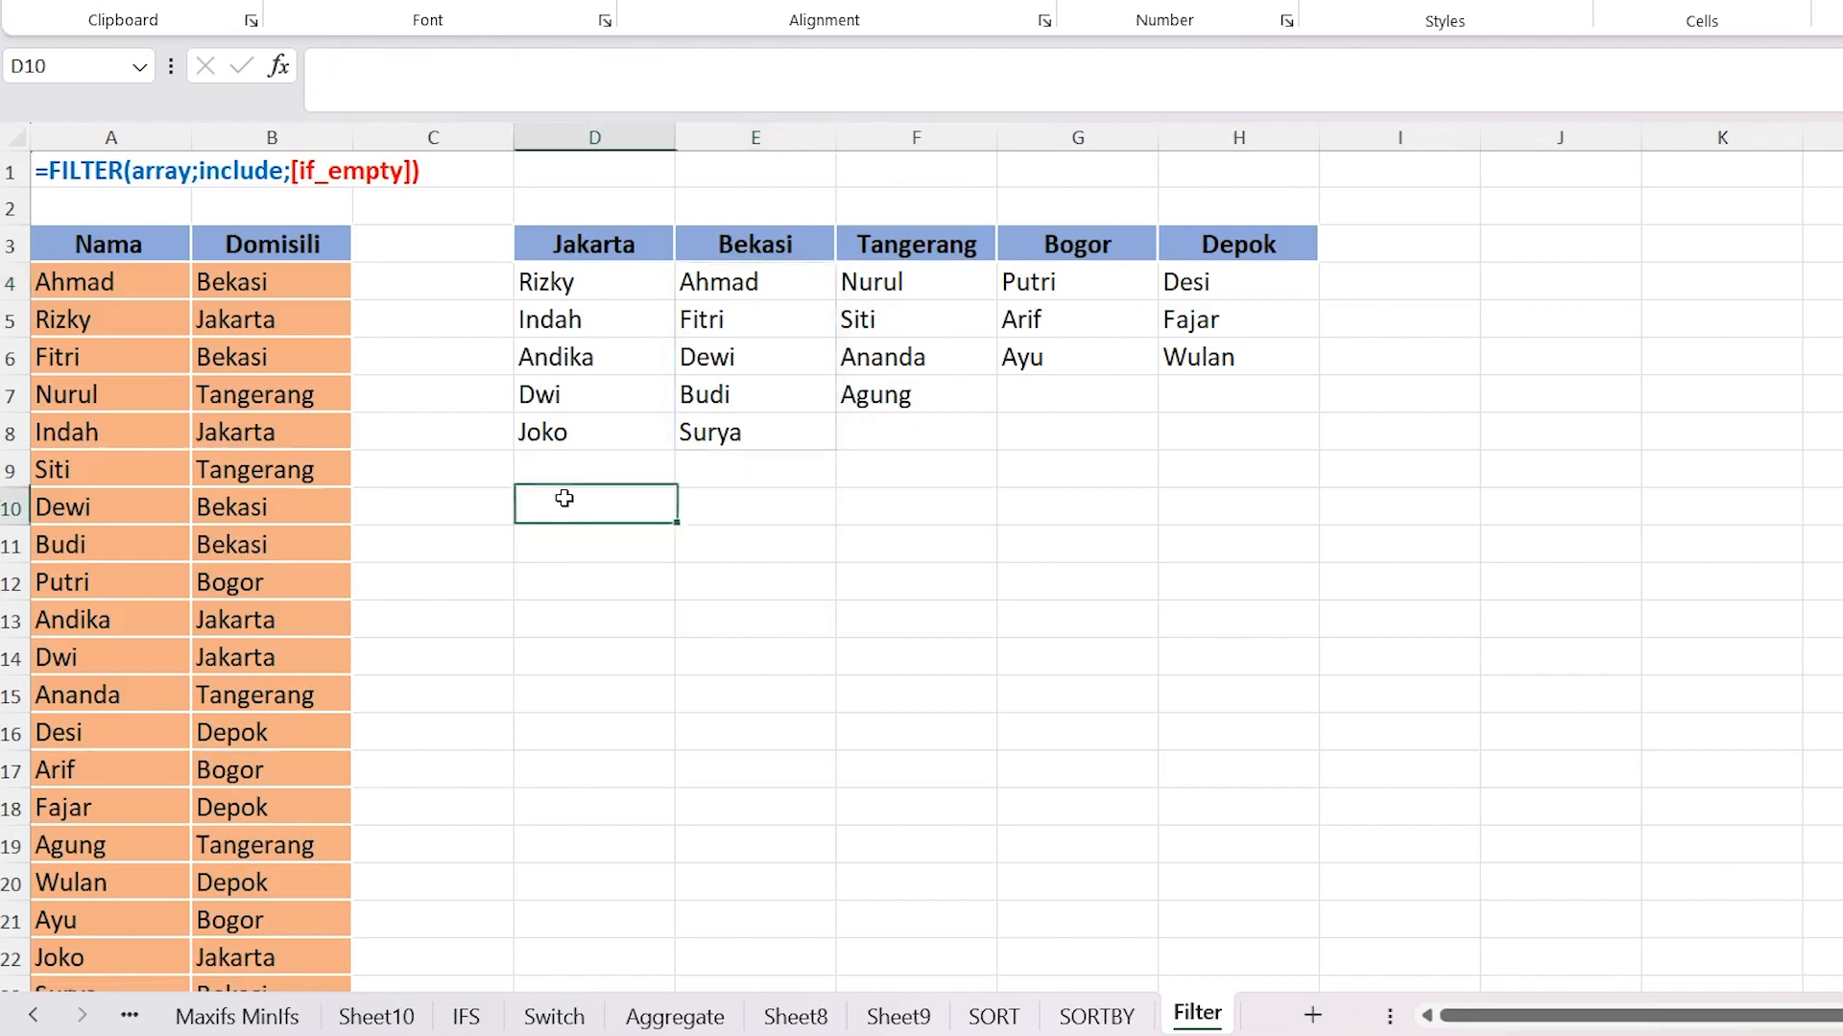